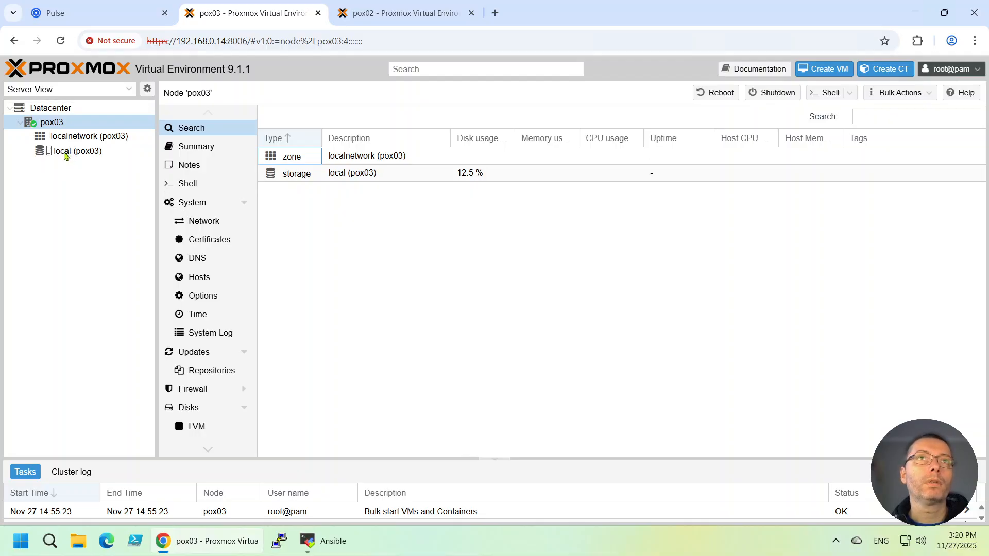
- Start creating a virtual machine named backupsvr01 on node pox03 and enable starting it at boot
right_click(54, 126)
click(78, 148)
click(360, 218)
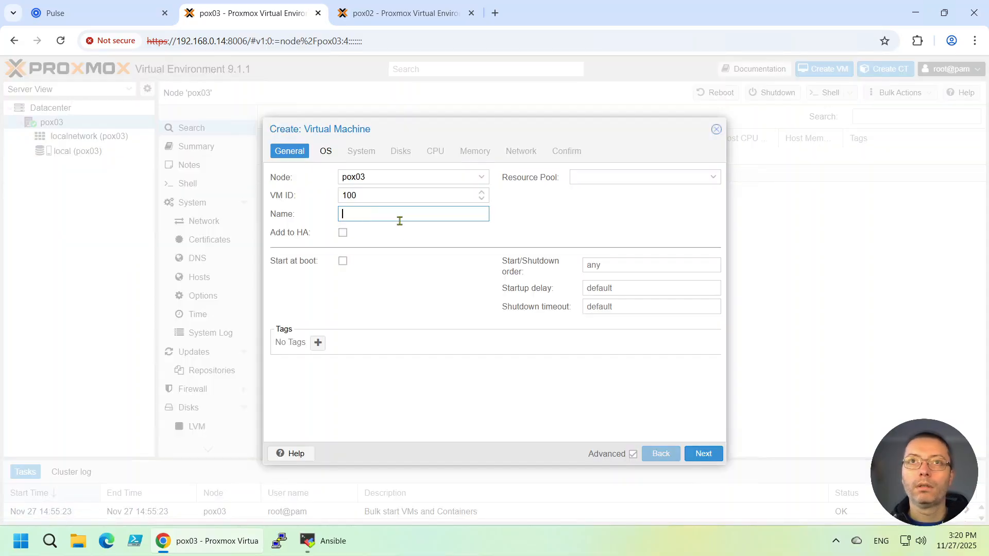
text(backups)
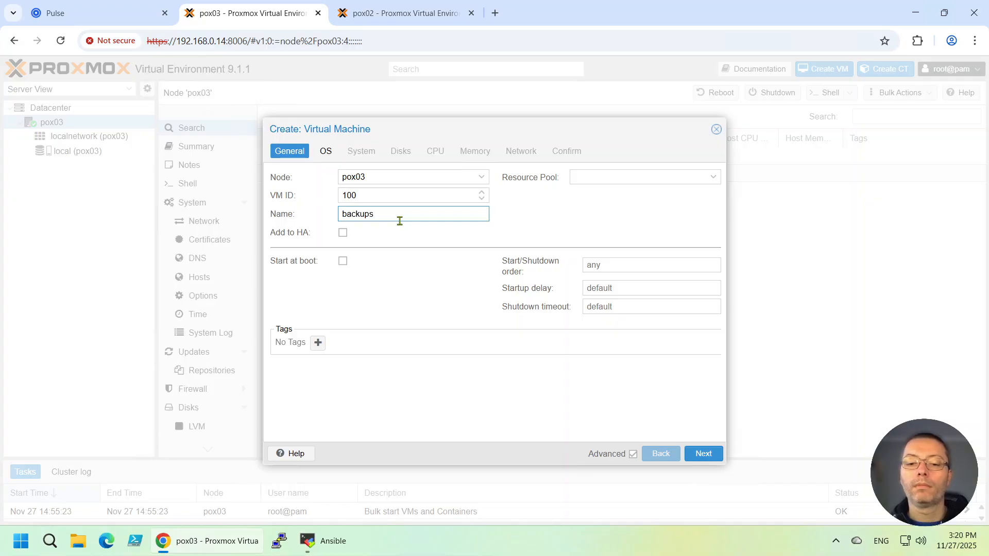
text(vr01)
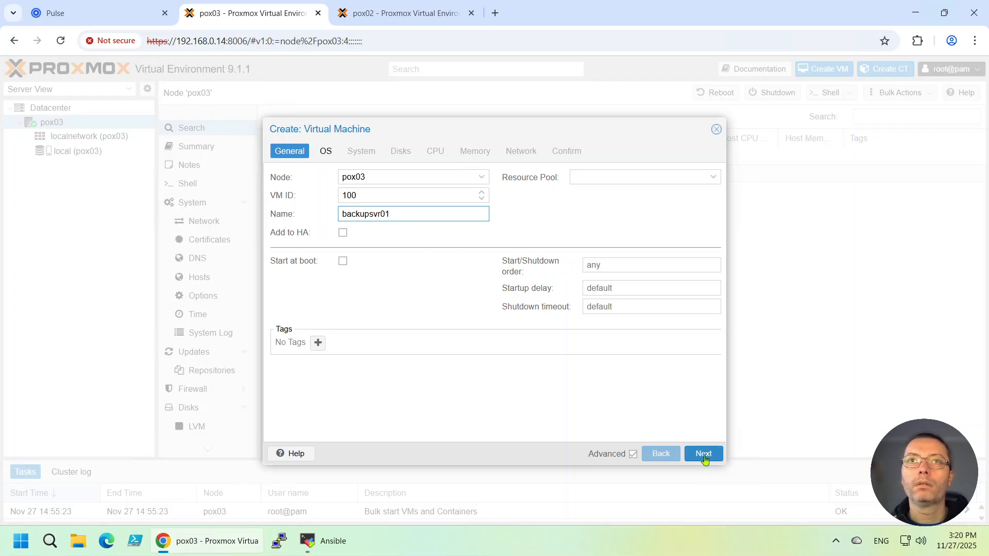
click(343, 261)
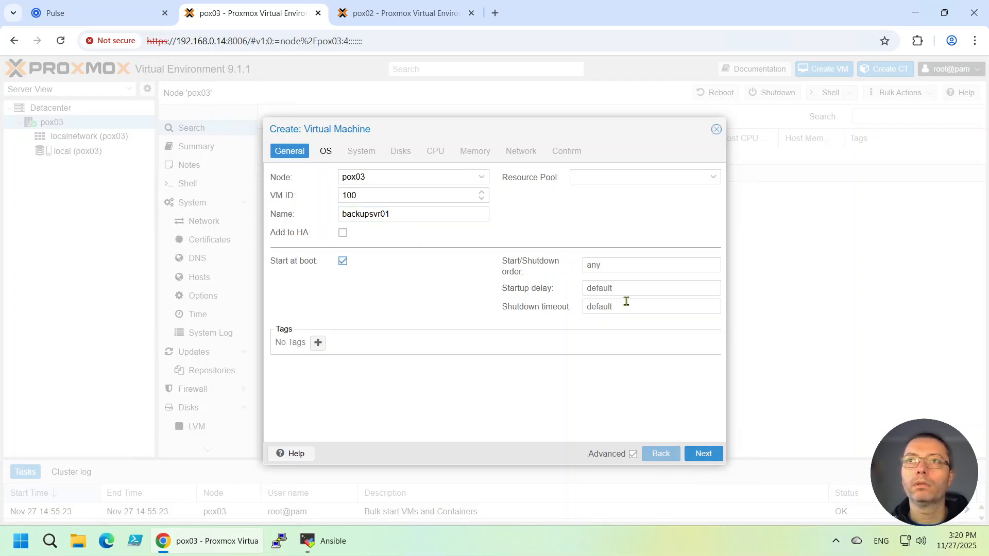
click(703, 454)
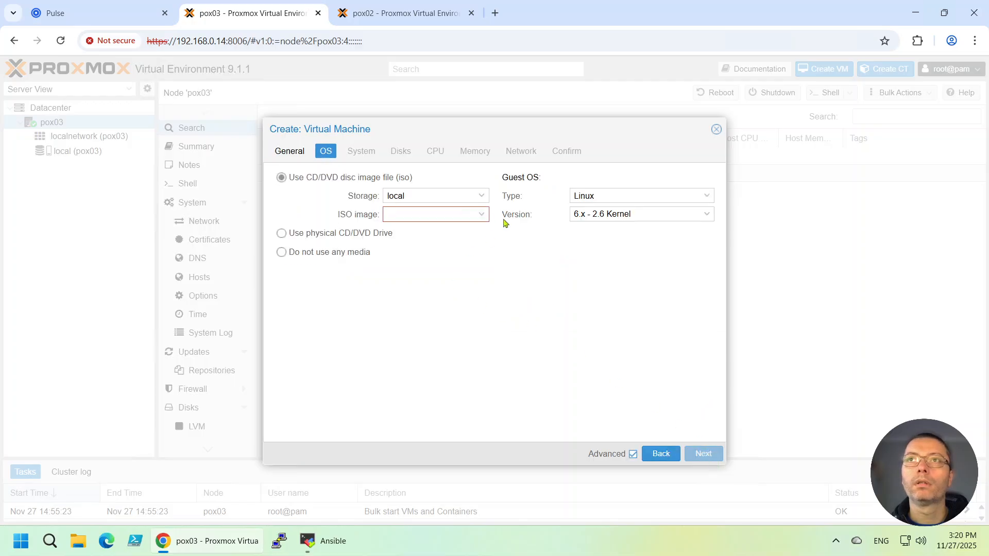
- Use CentOS10.iso as the installation image and keep Linux with the 6.x - 2.6 Kernel as guest OS
click(482, 216)
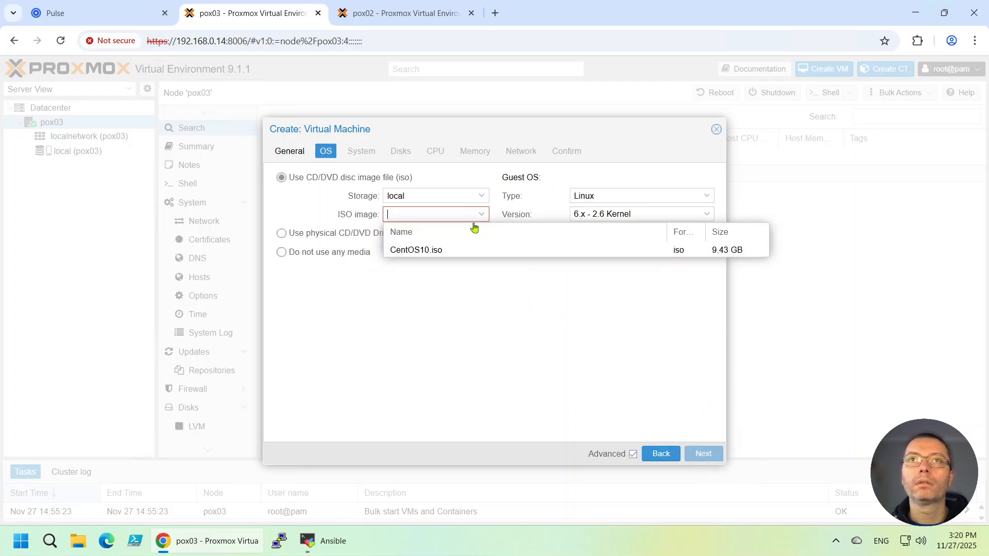
click(435, 250)
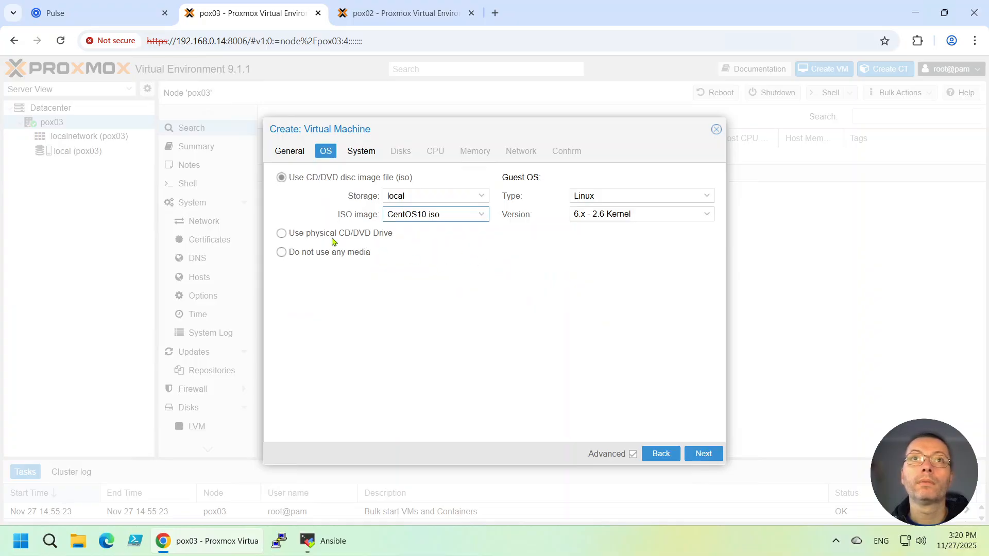
click(593, 196)
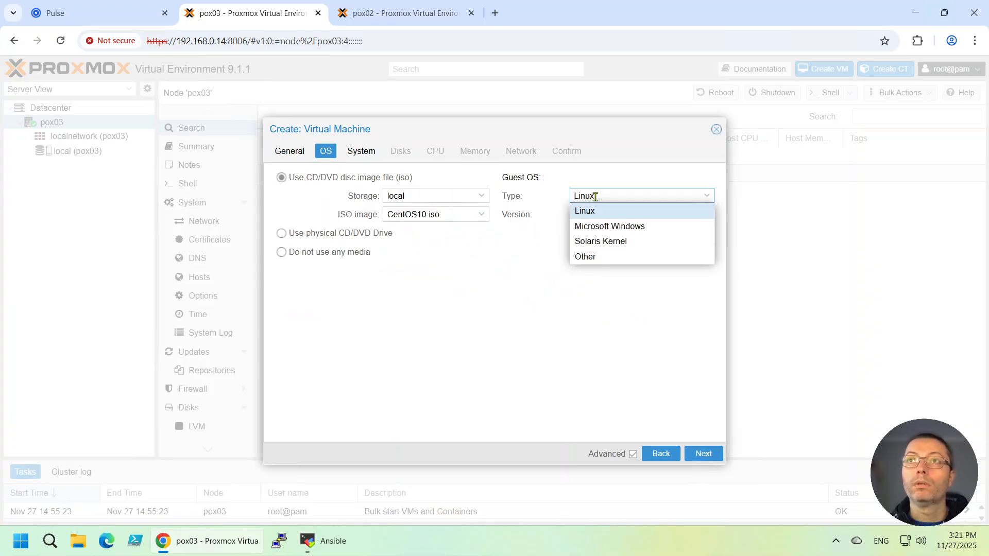
click(595, 197)
click(602, 215)
click(606, 215)
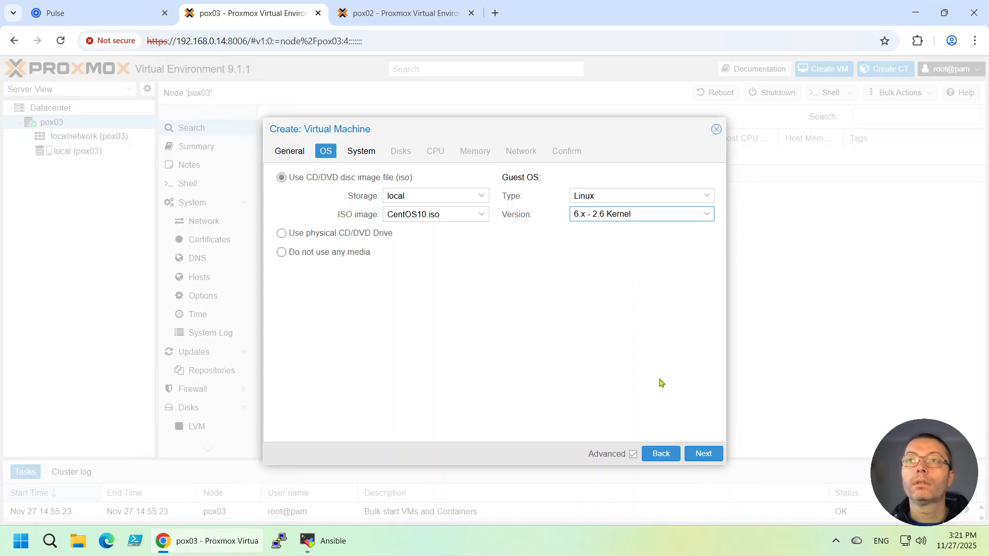
click(702, 454)
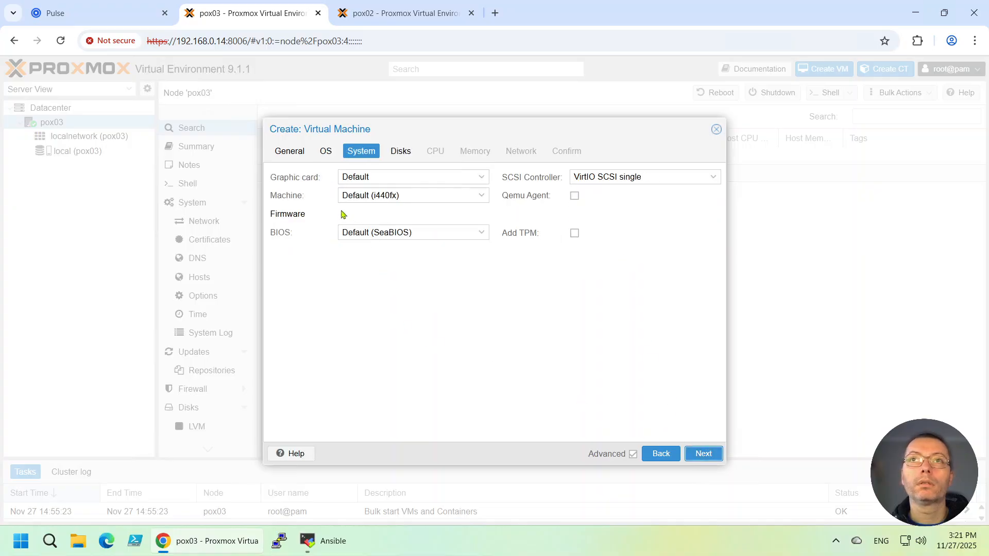
- Enable the Qemu Agent and accept the default 32 GiB SCSI disk in QEMU image format with default cache
click(574, 196)
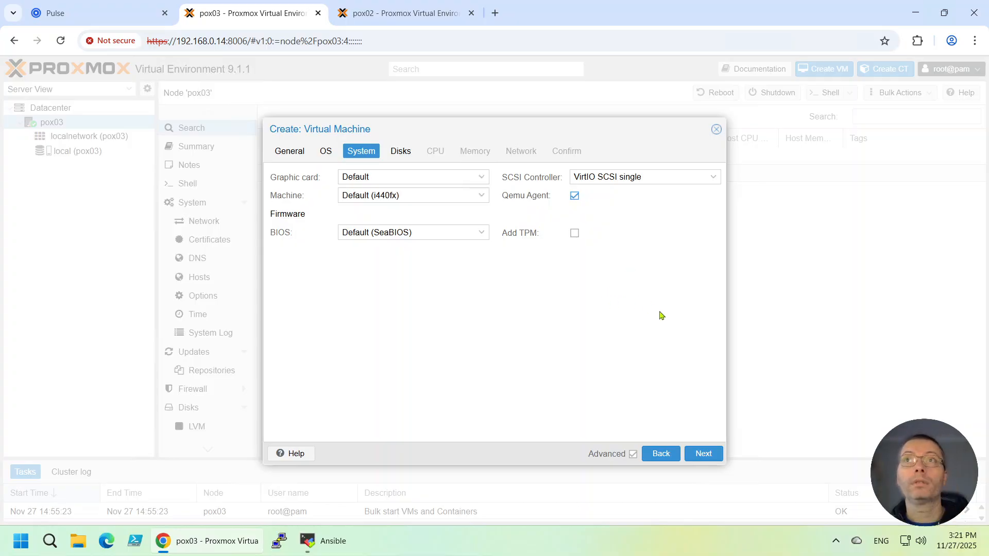
click(703, 453)
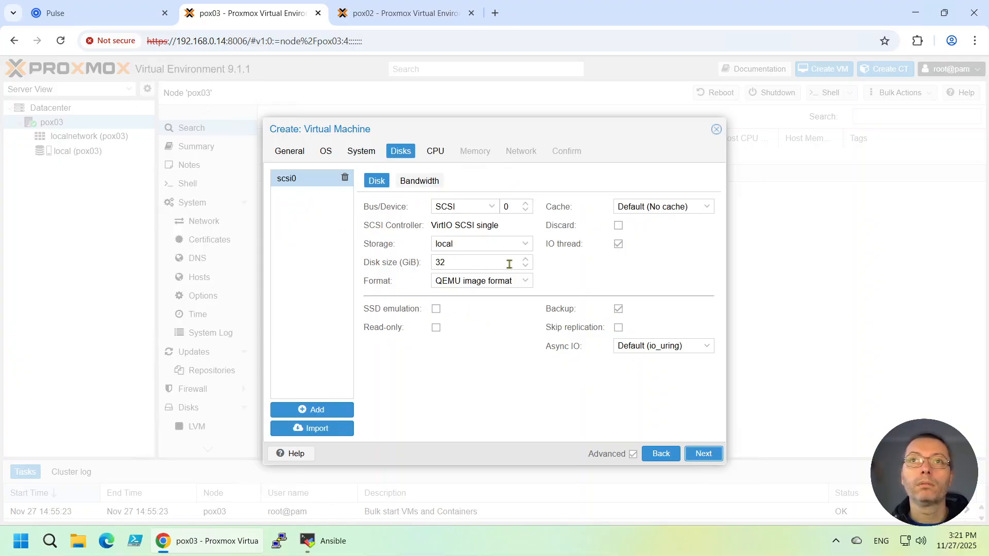
click(705, 208)
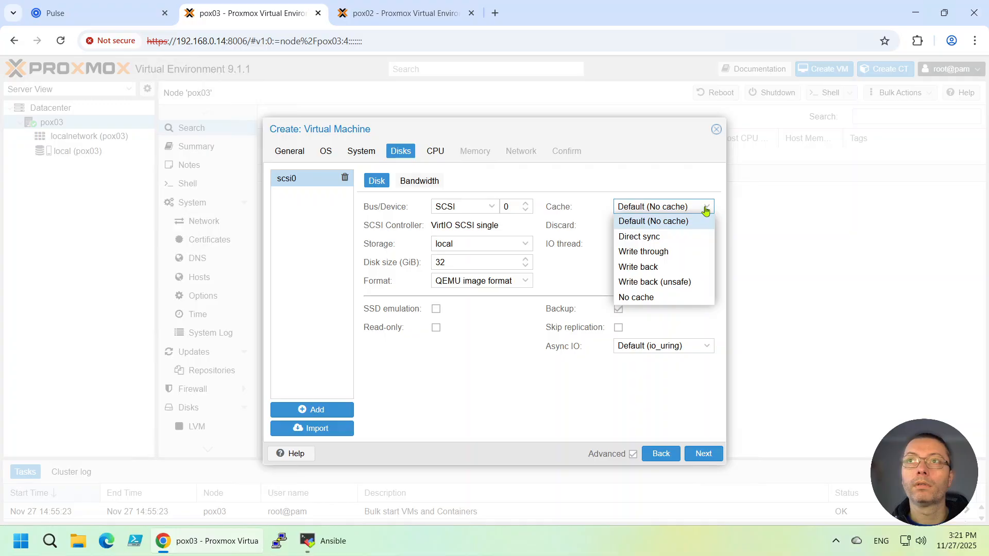
click(661, 211)
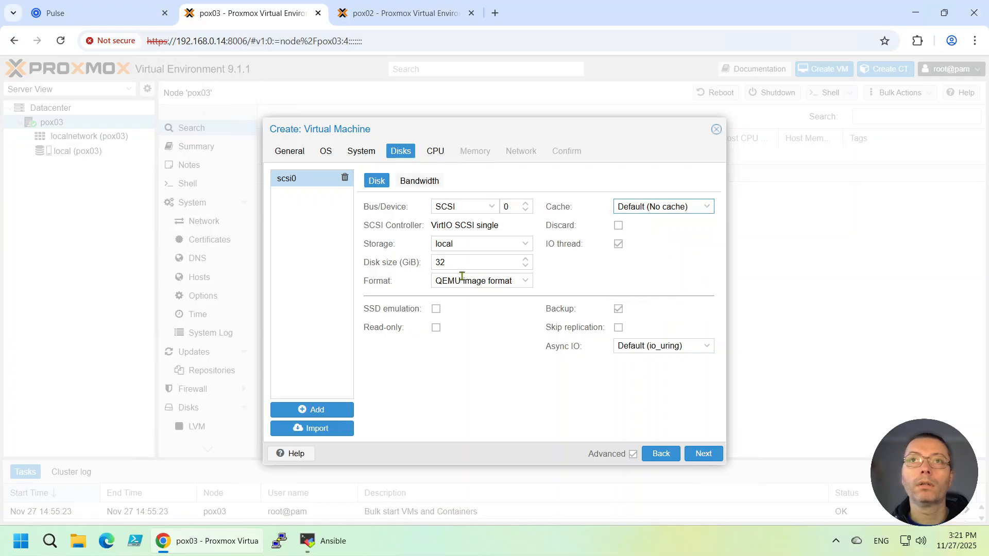
click(509, 280)
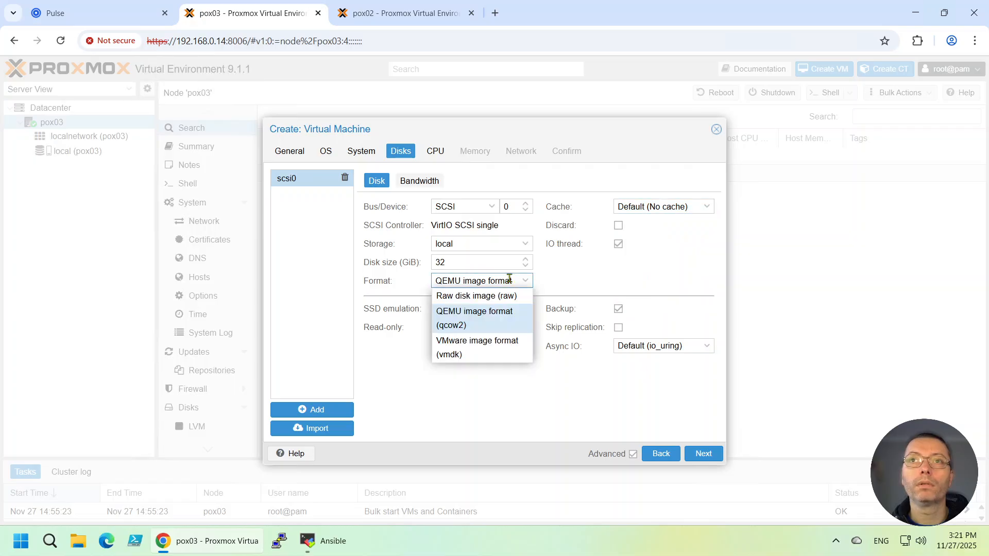
click(609, 279)
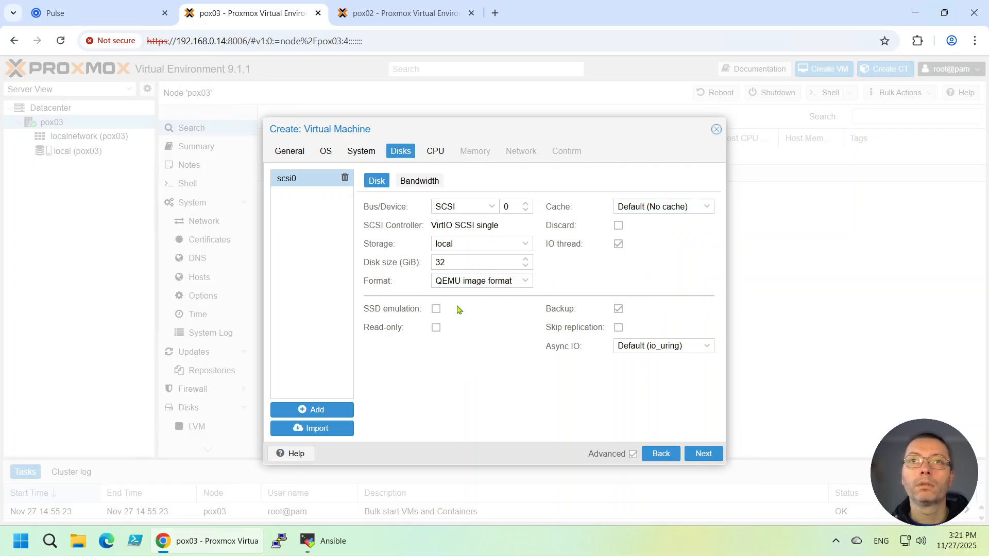
click(703, 454)
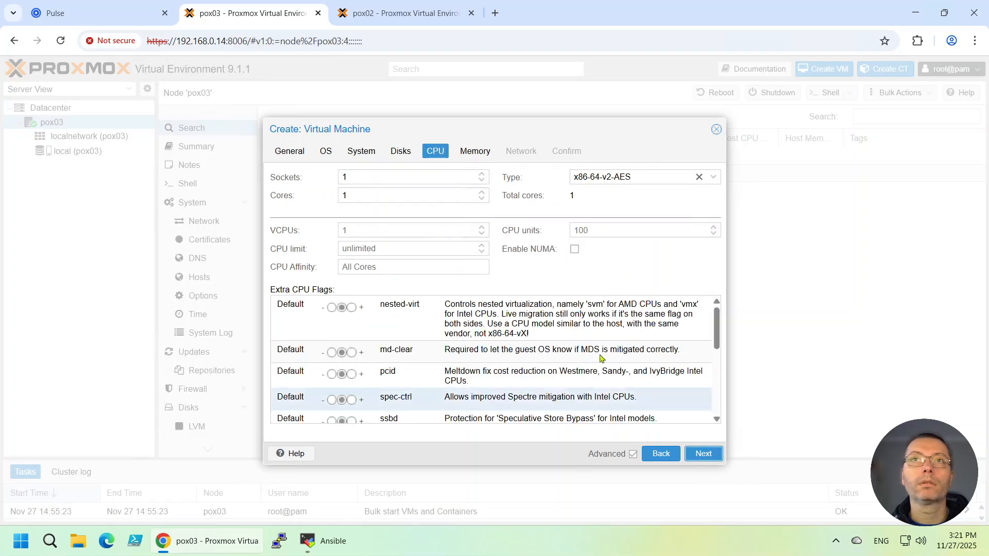
- Set the virtual machine's CPU type to host and its core count to 2
click(715, 180)
drag(798, 231, 791, 380)
click(783, 371)
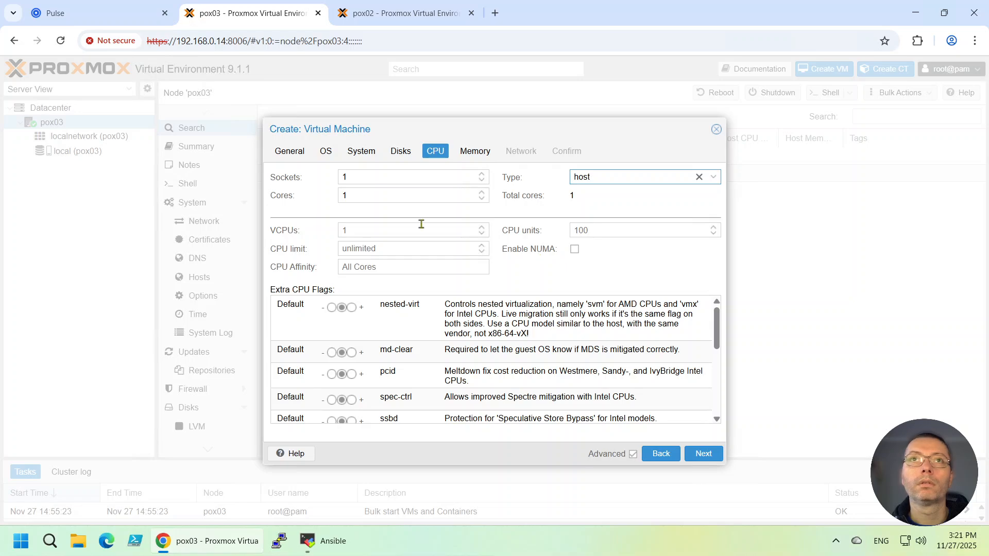
click(481, 193)
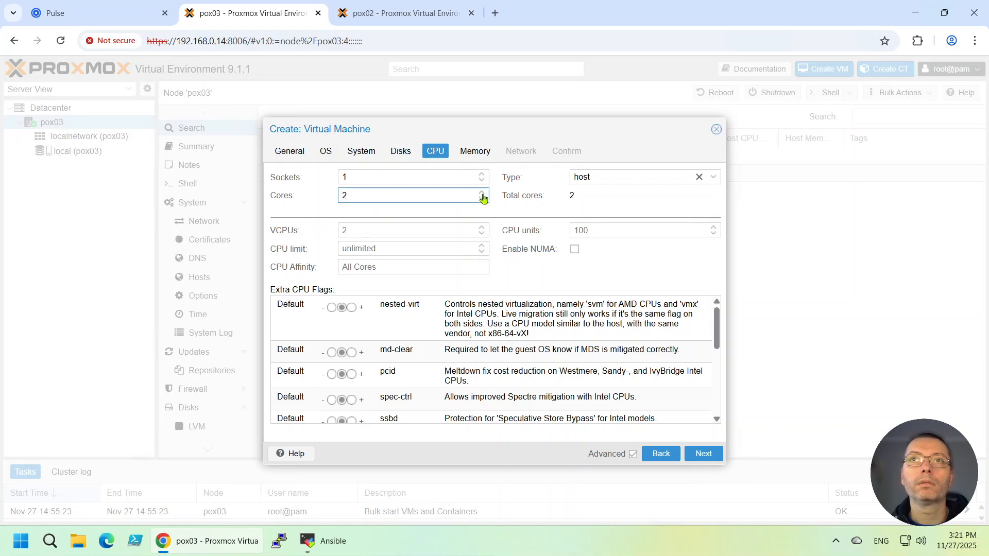
click(482, 199)
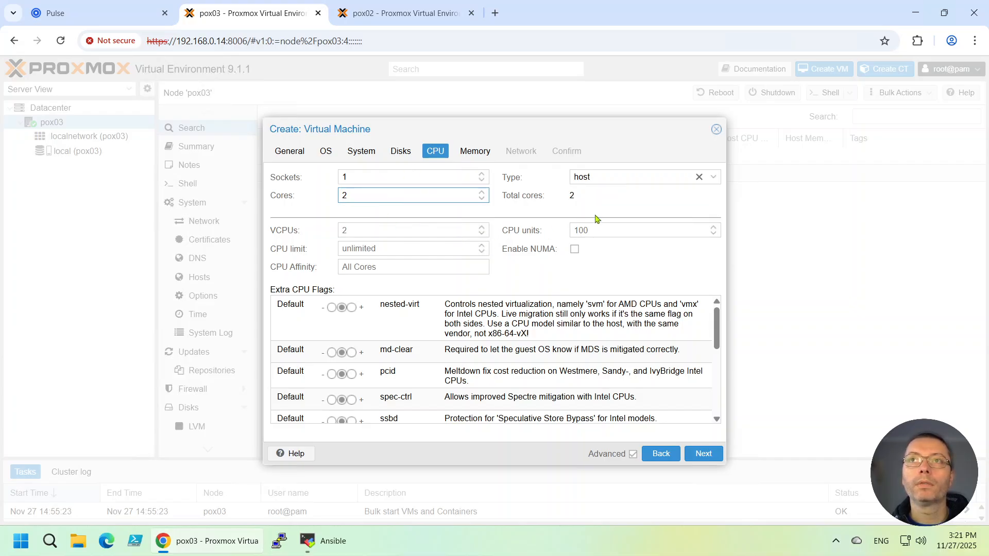
click(705, 451)
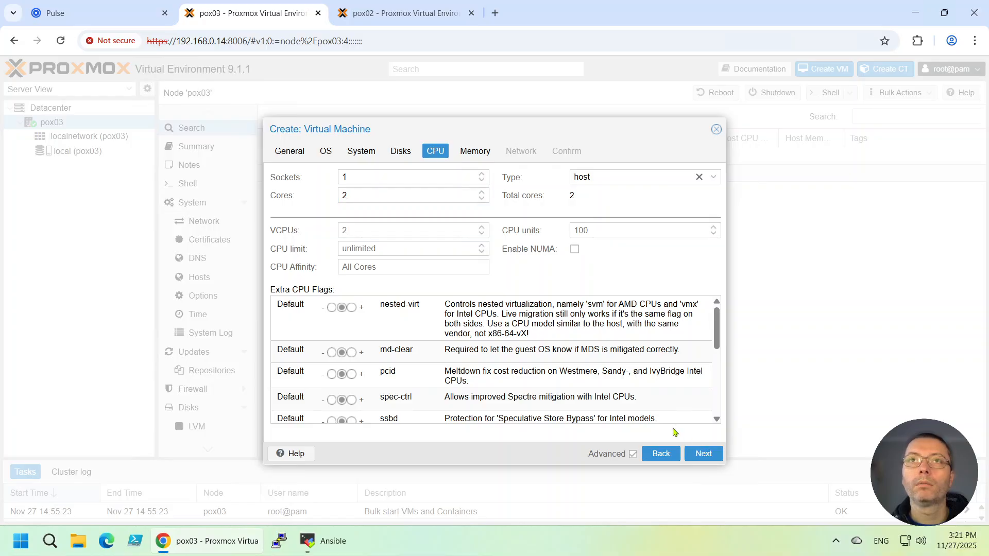
click(704, 453)
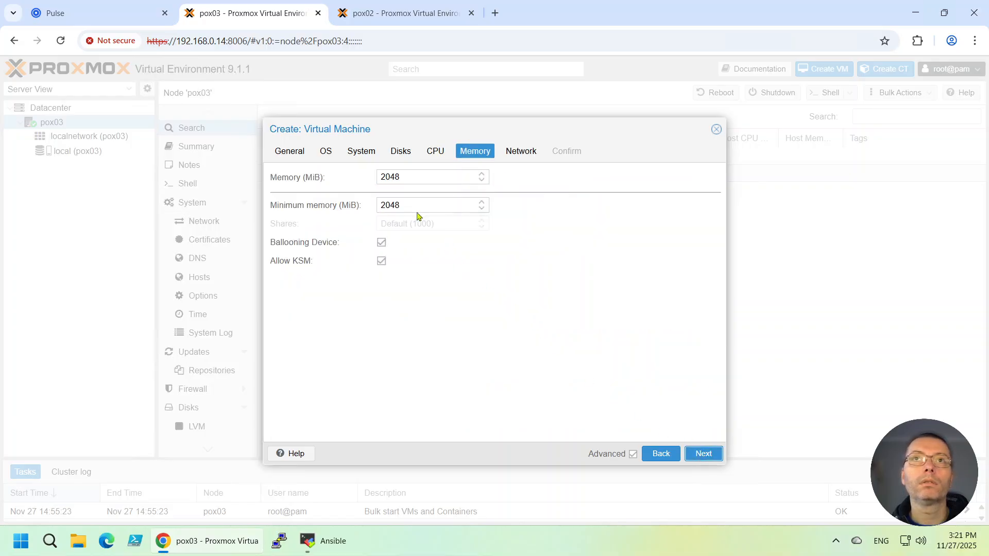
- Set the virtual machine's memory to 3072 MiB
double_click(408, 176)
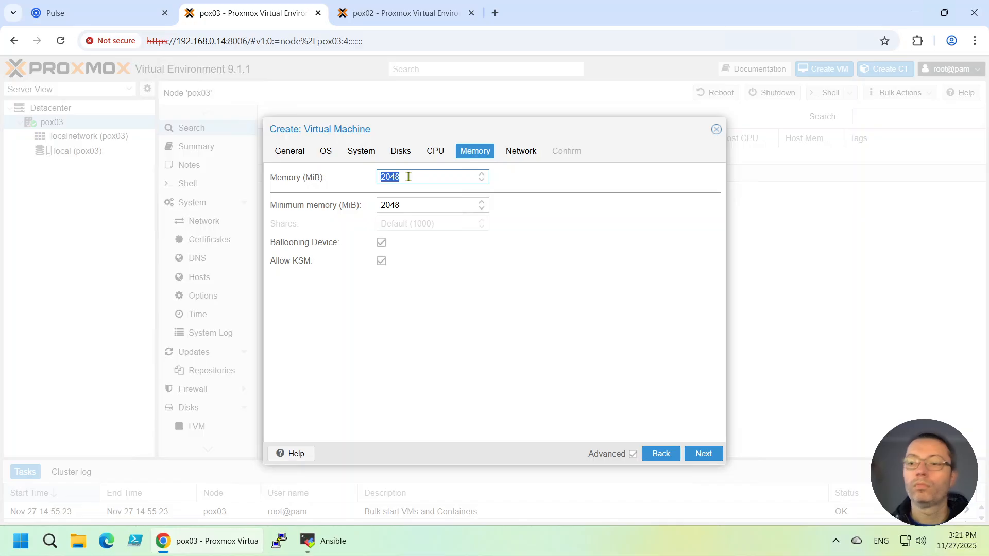
text(3072)
click(551, 294)
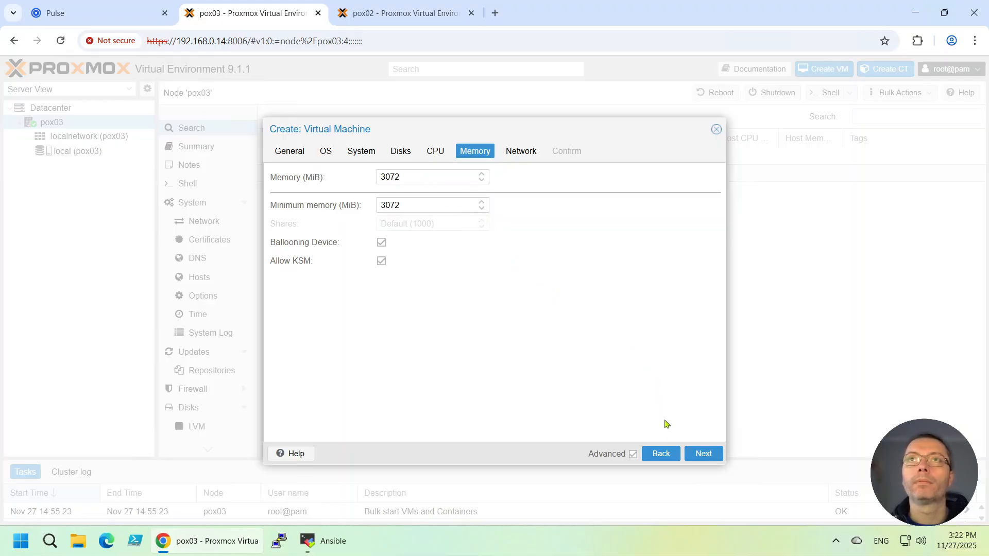
click(701, 454)
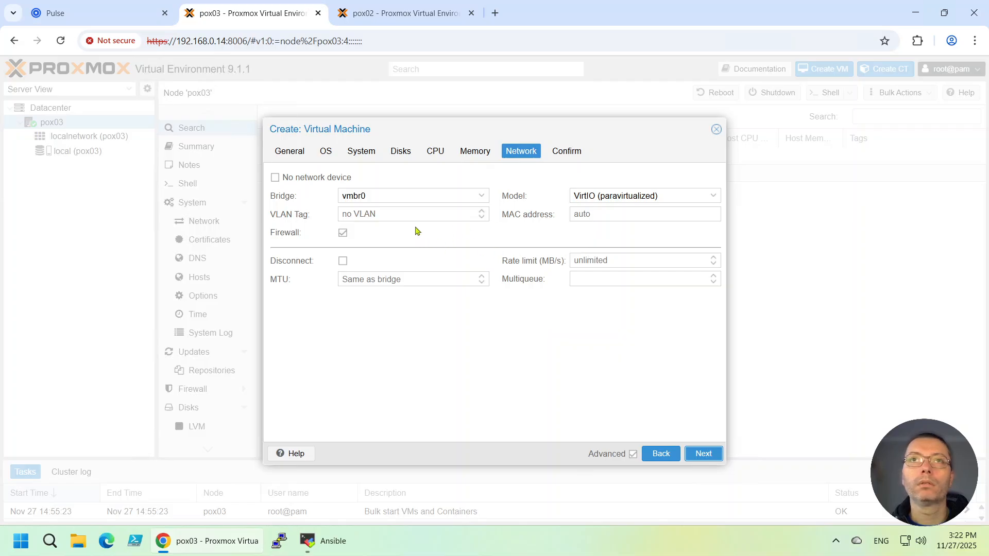
- Accept the default network device on bridge vmbr0, review the configuration summary and finish creating the virtual machine
click(712, 458)
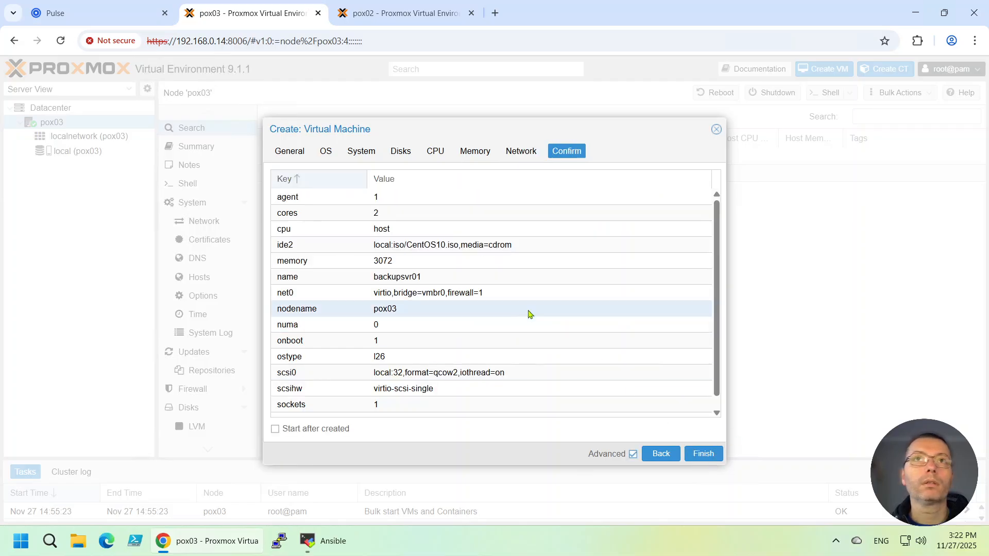
scroll(690, 330, down, 1)
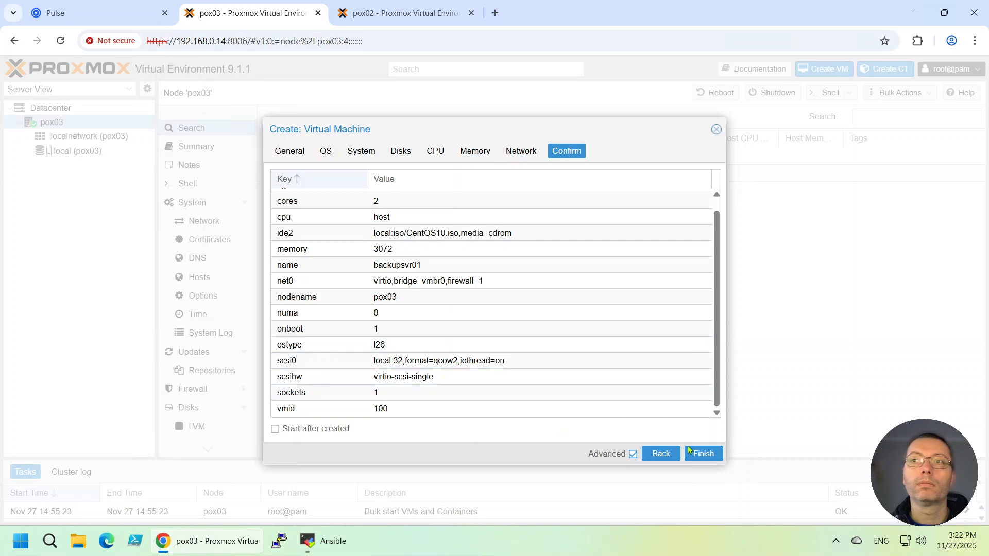
click(704, 454)
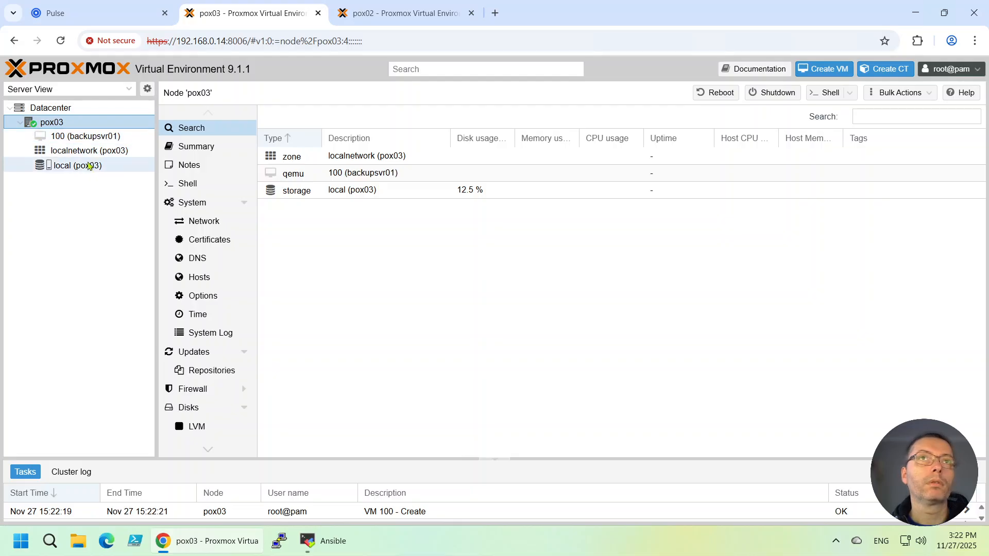
- Open the console of virtual machine backupsvr01 in full screen
click(80, 137)
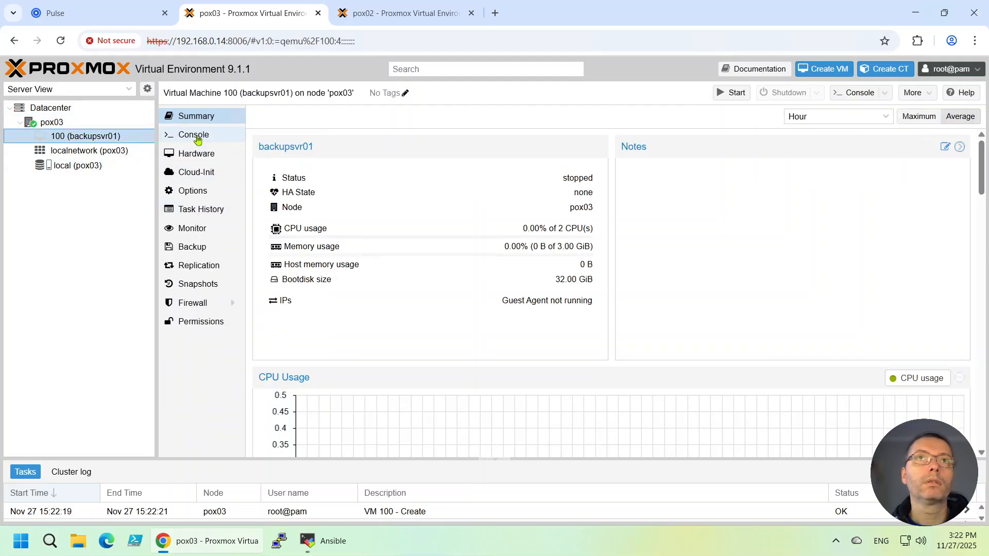
click(190, 135)
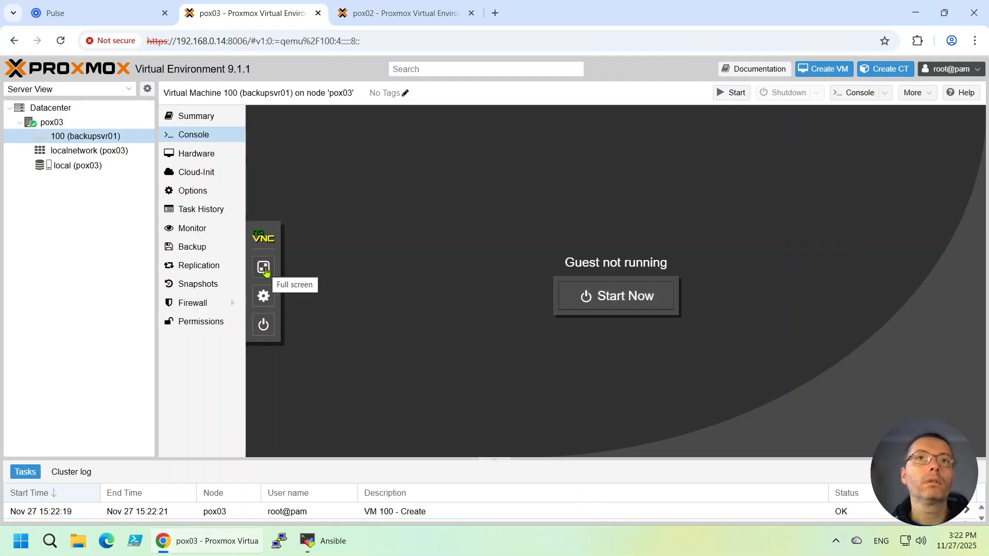
click(264, 270)
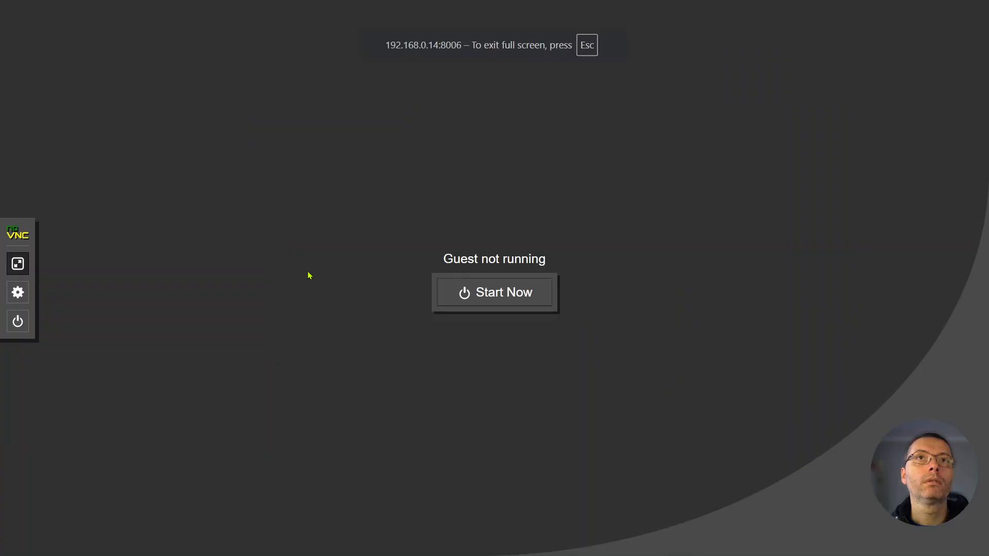
- Start the virtual machine and boot the "Install CentOS Stream 10" entry without the media test
click(485, 293)
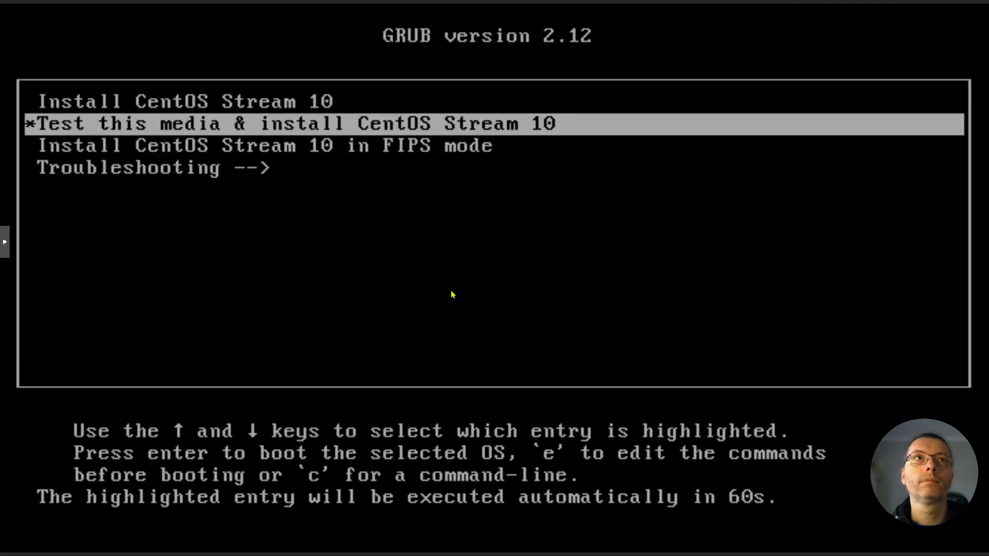
key(Up)
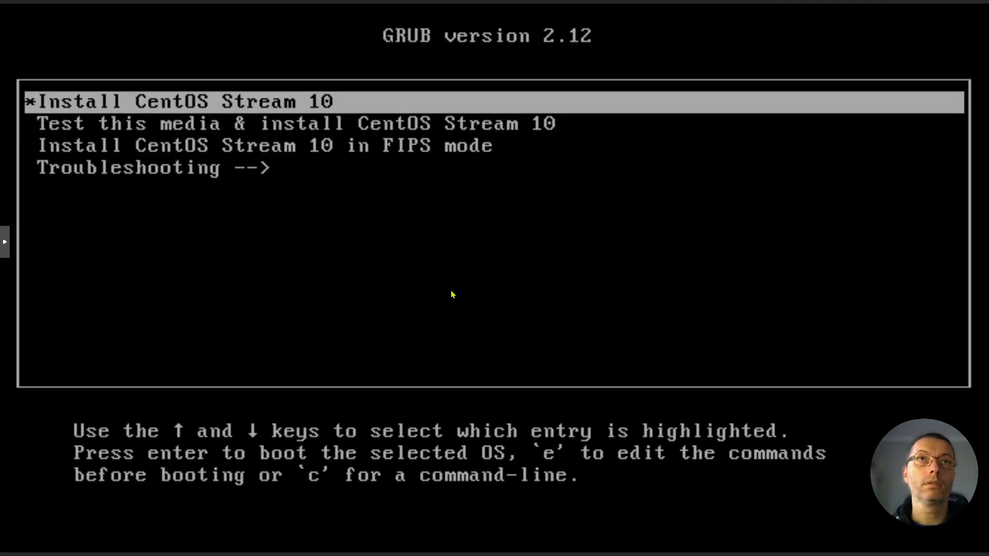
key(Return)
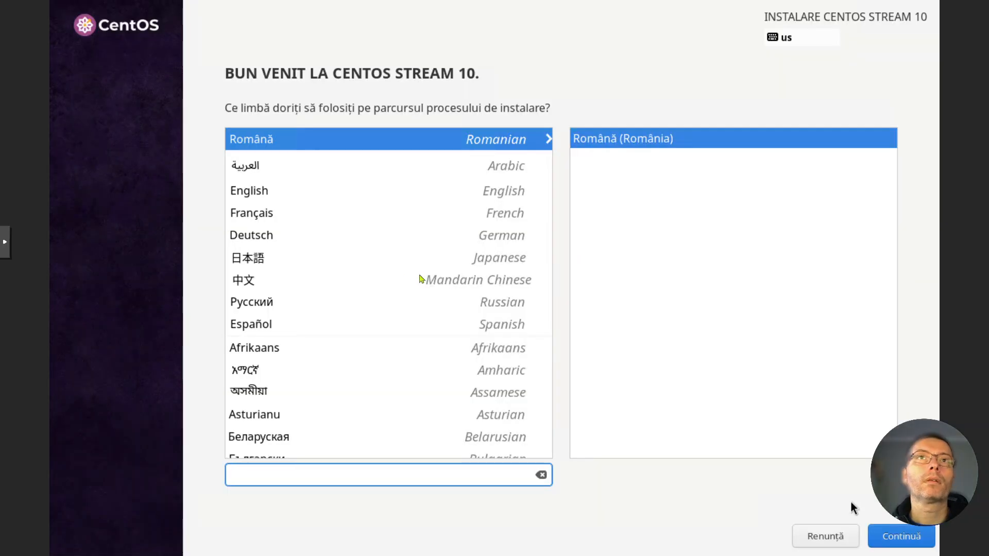
- Select English (United States) as the installation language and continue to the installation summary
click(259, 190)
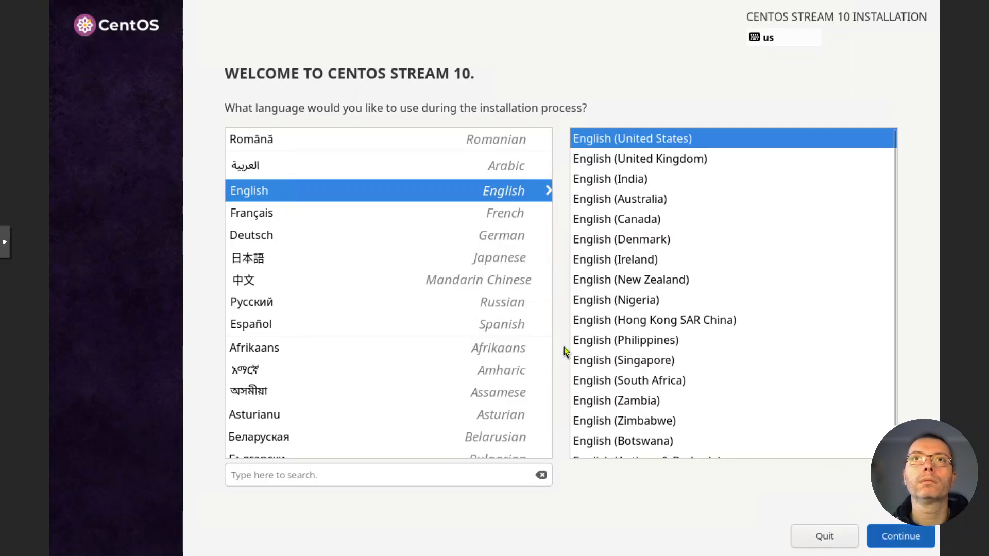
click(907, 538)
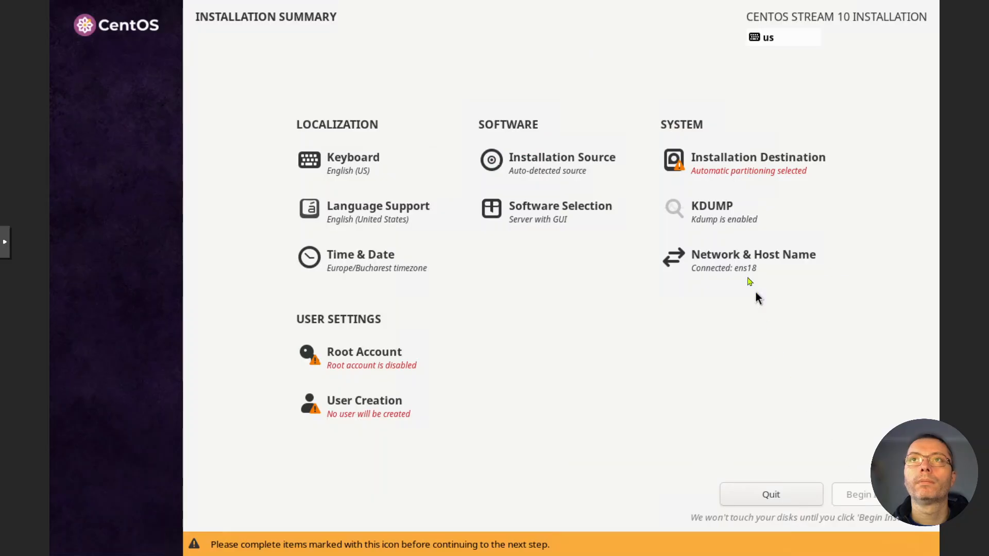
- Choose custom storage configuration for the installation disk and create the mount points automatically with the LVM scheme
click(737, 170)
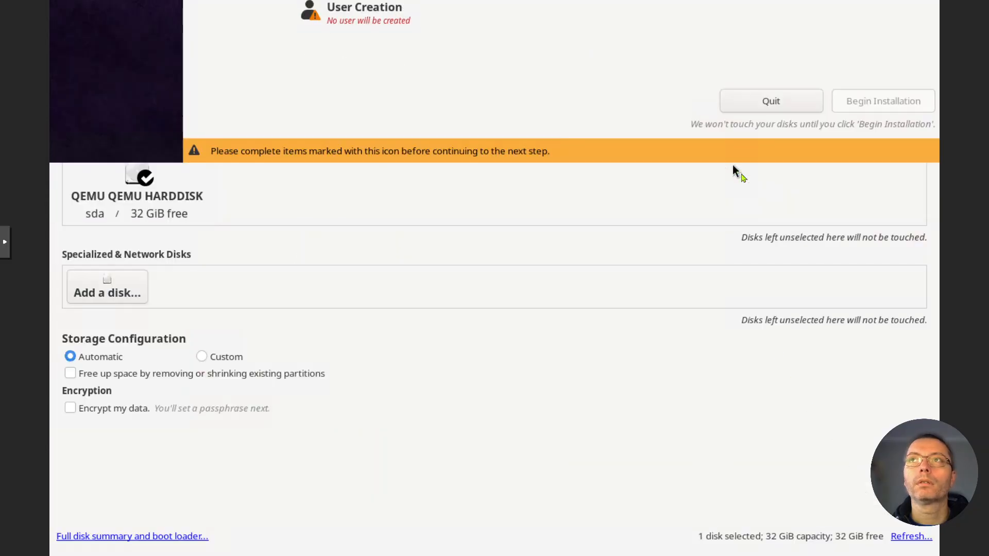
click(226, 362)
click(84, 38)
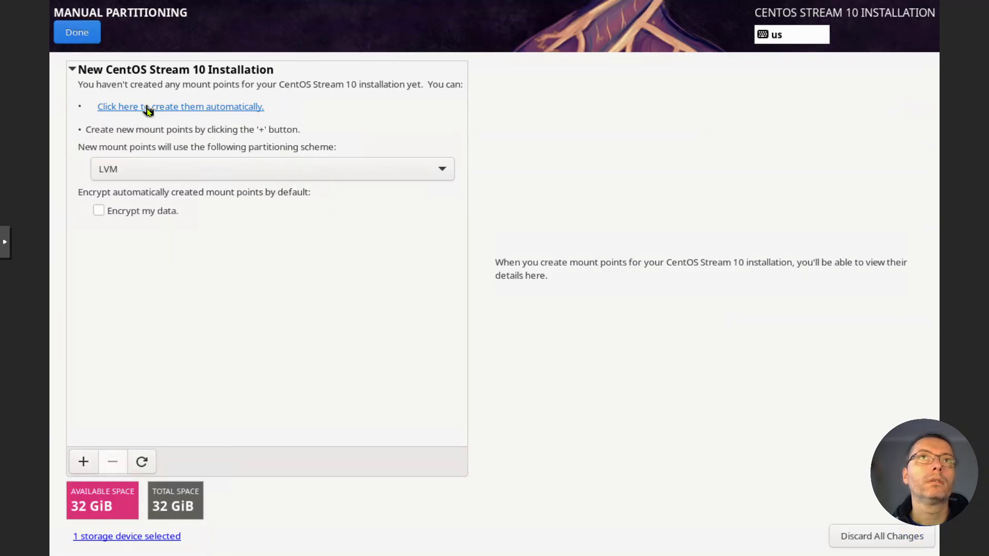
click(196, 107)
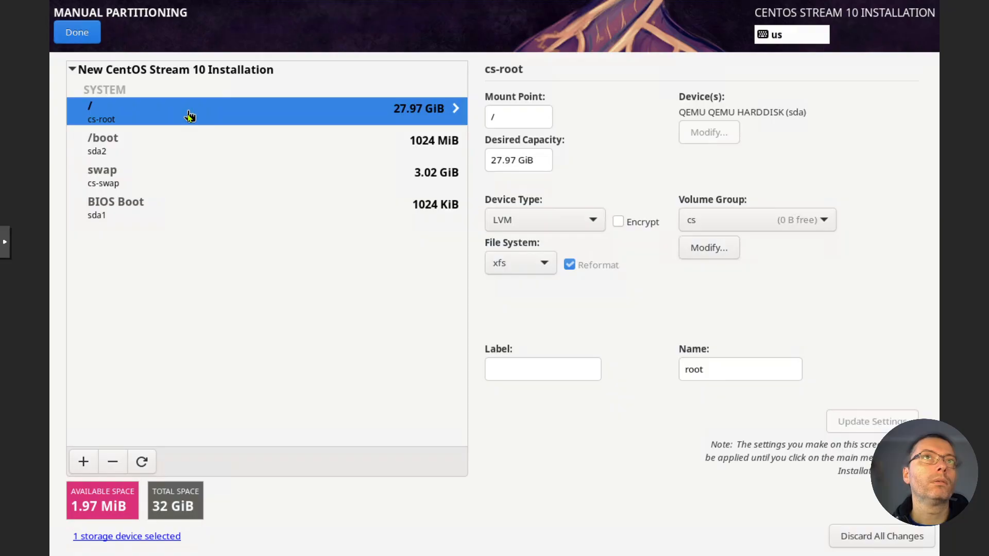
- Keep xfs as the root volume's file system, finish the manual partitioning and accept the summary of changes
click(539, 265)
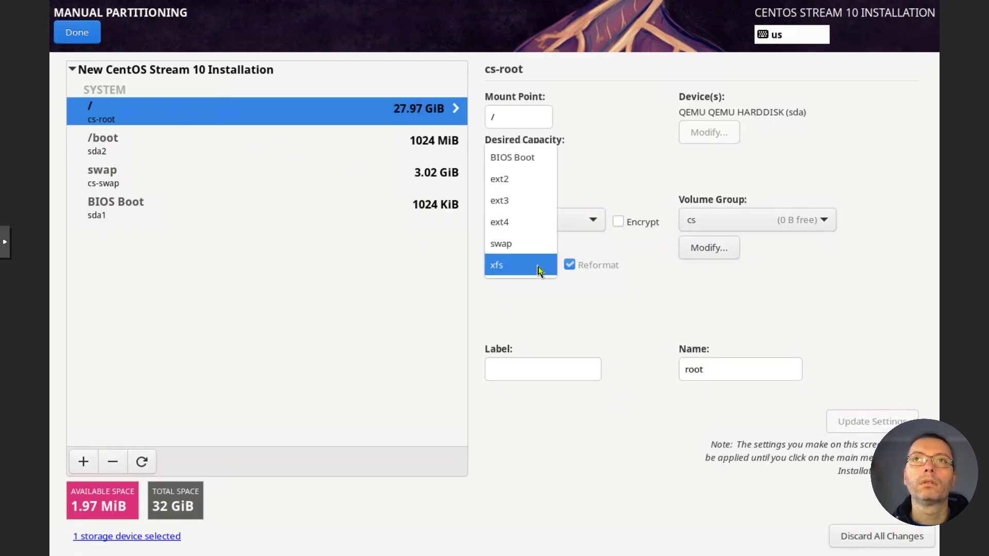
click(539, 268)
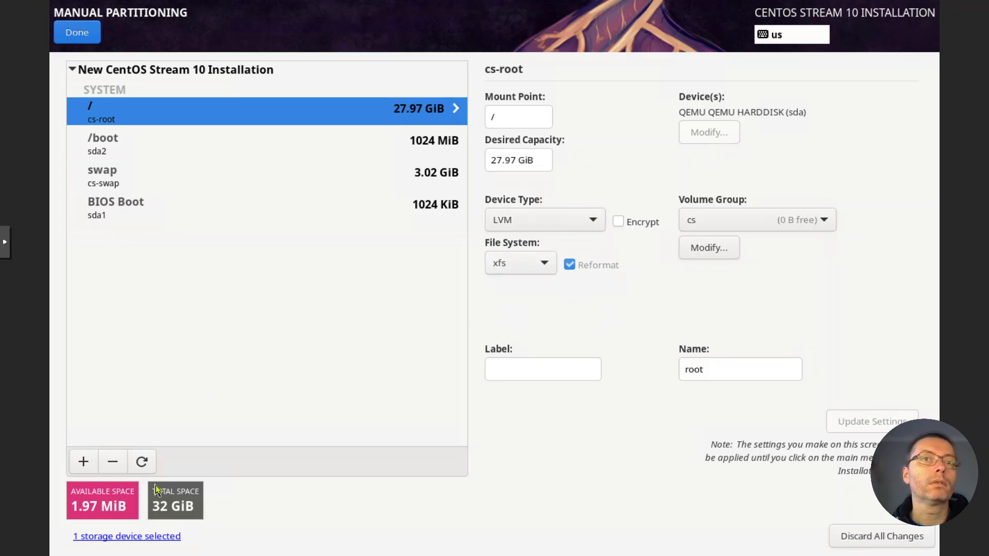
click(75, 37)
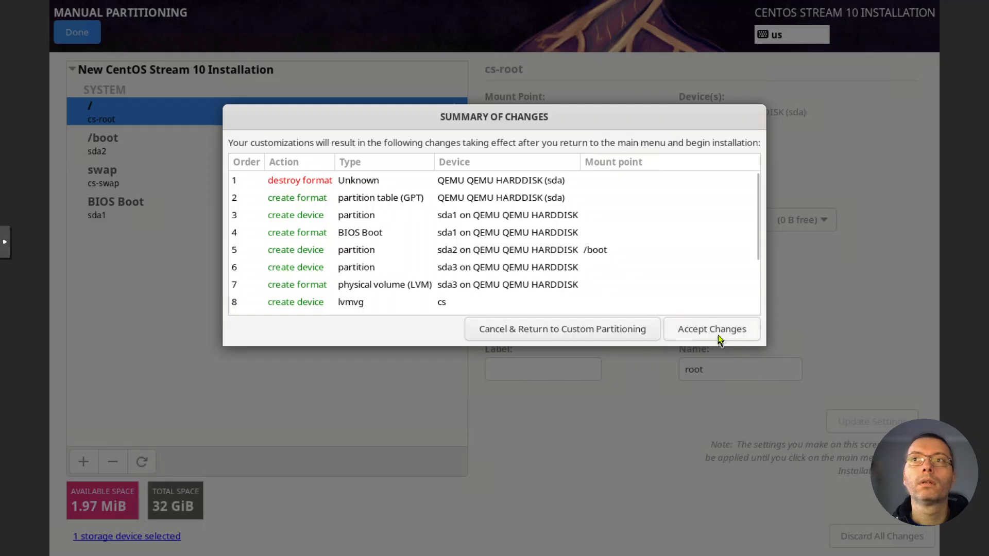
click(719, 338)
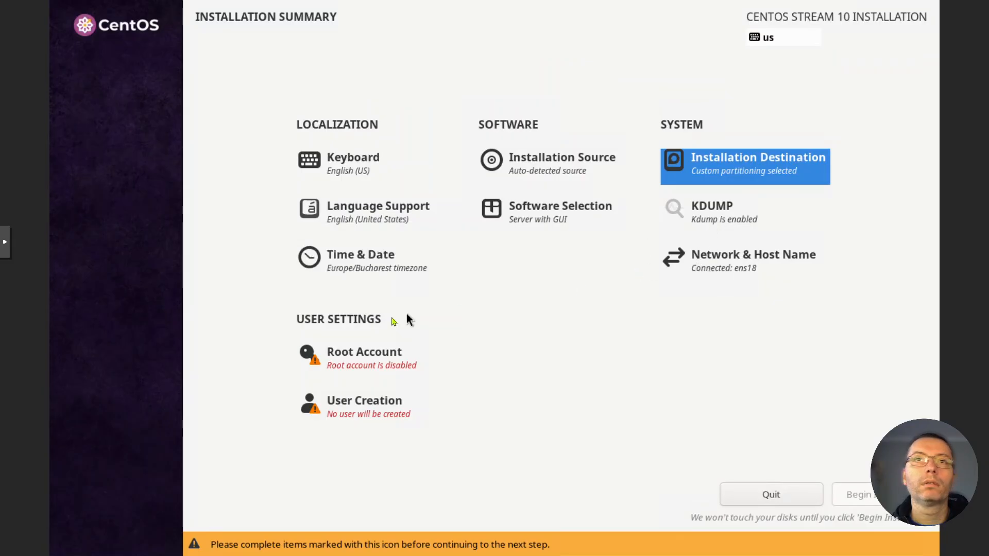
- Enable the root account, enter and confirm the root password, and allow root SSH login with password
click(355, 360)
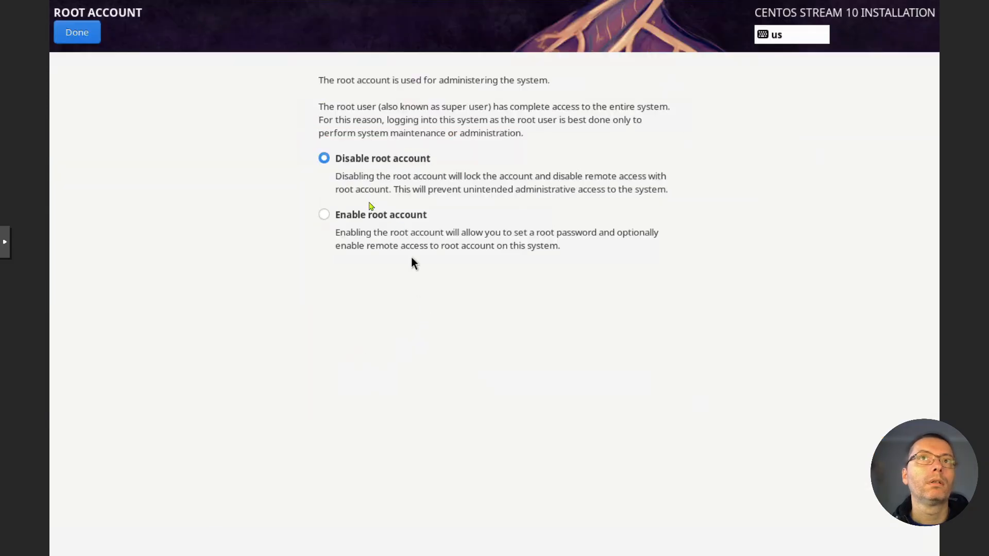
click(333, 219)
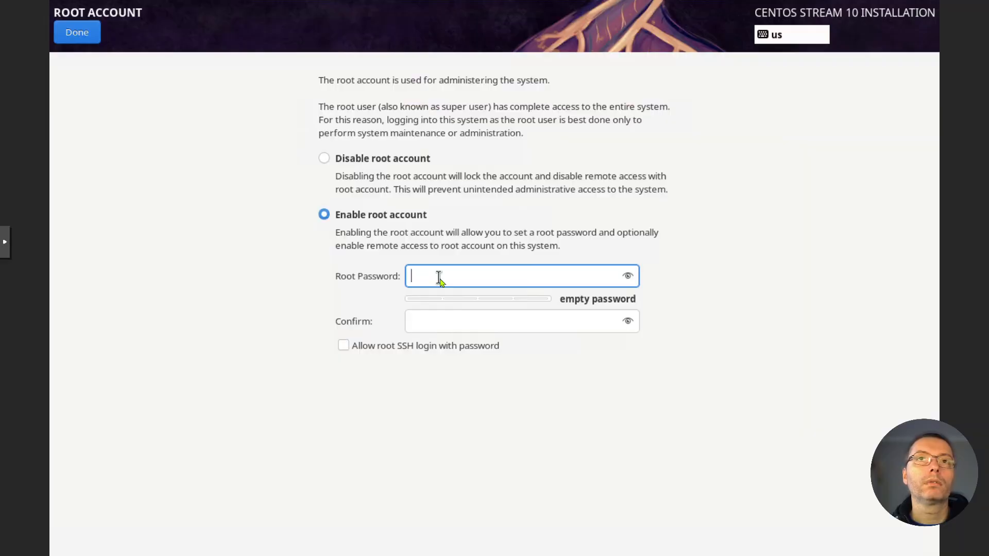
text(●●●●●●●●●●●●)
click(427, 328)
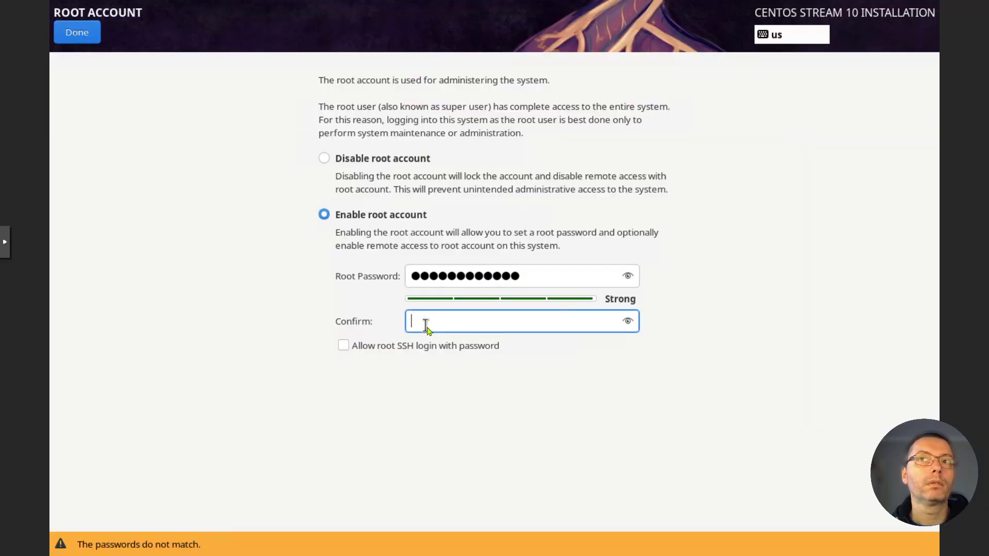
text(●●●●●●●●●●●●)
click(377, 346)
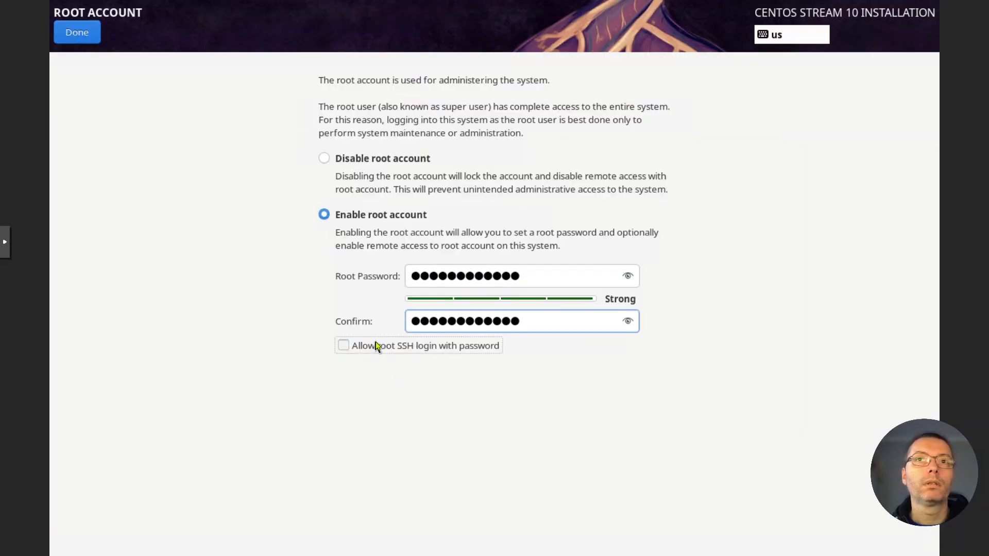
click(74, 35)
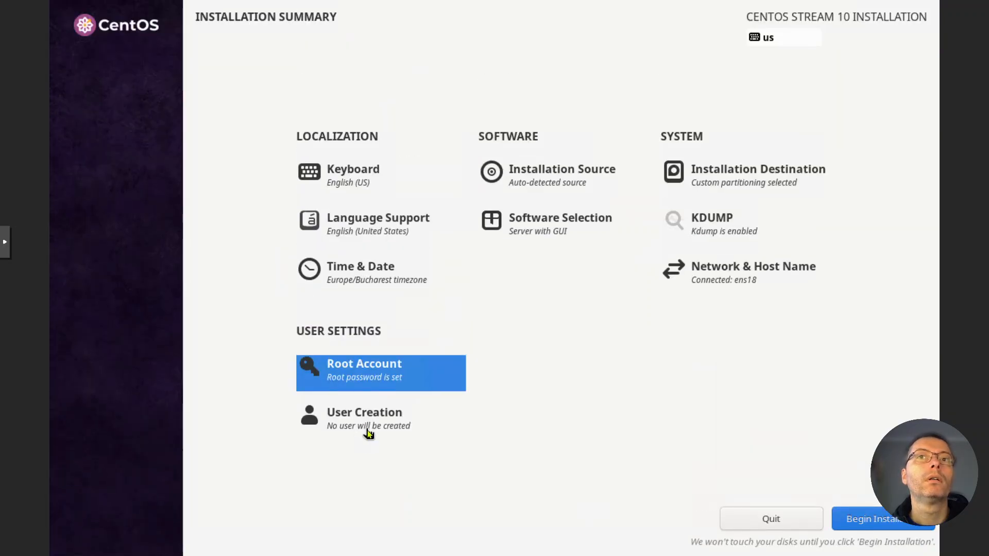
- Create the administrator account user01, entering and confirming the account password
click(366, 429)
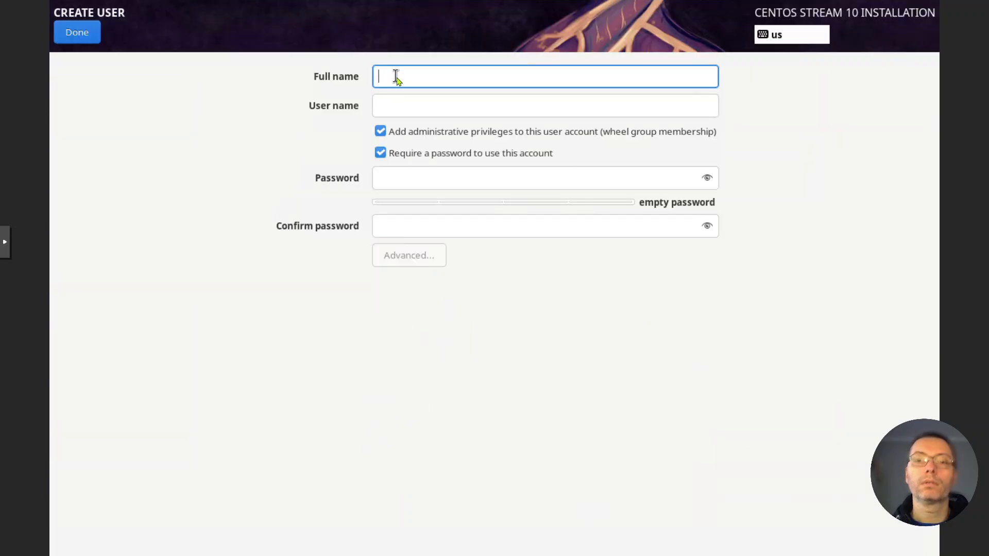
text(user01)
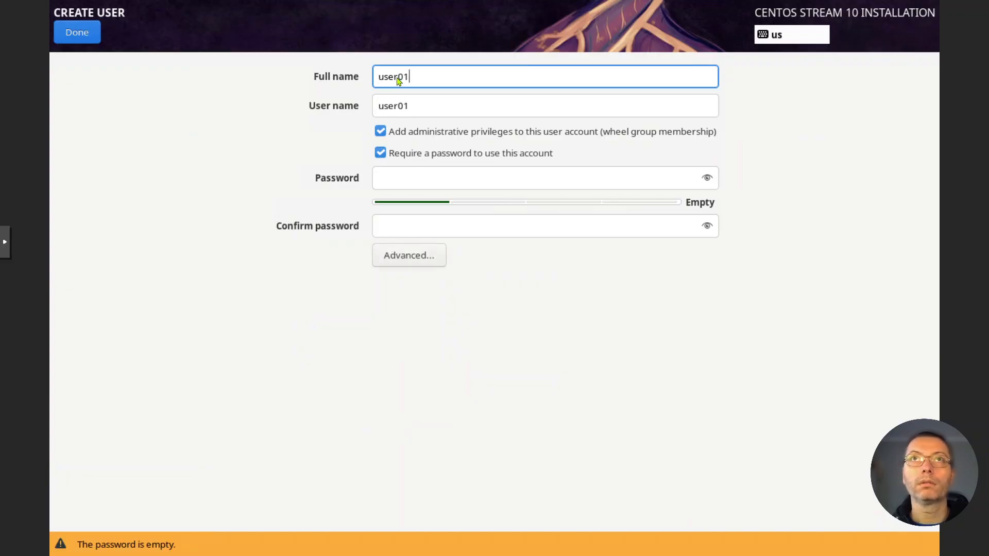
click(405, 182)
text(123456789012)
click(406, 227)
text(123456789012)
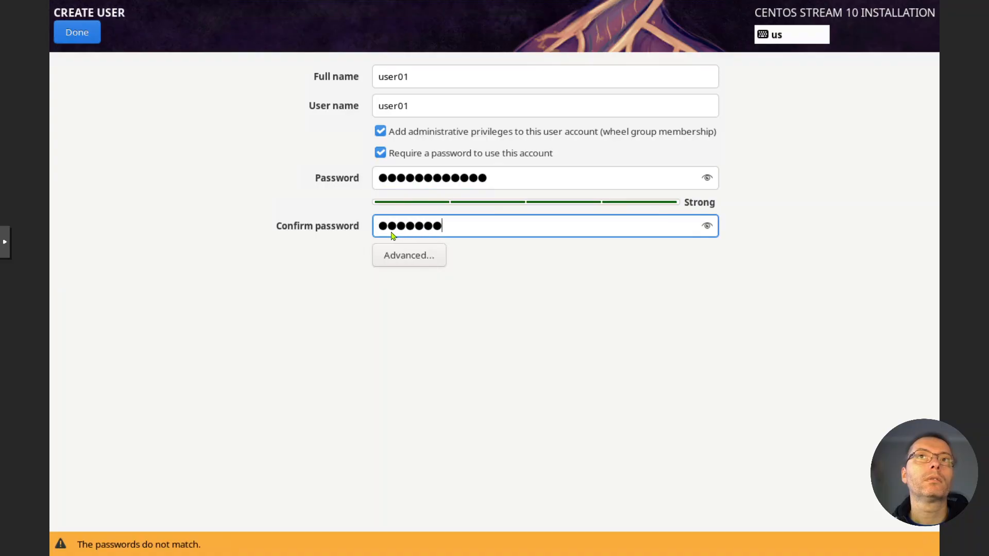
click(78, 32)
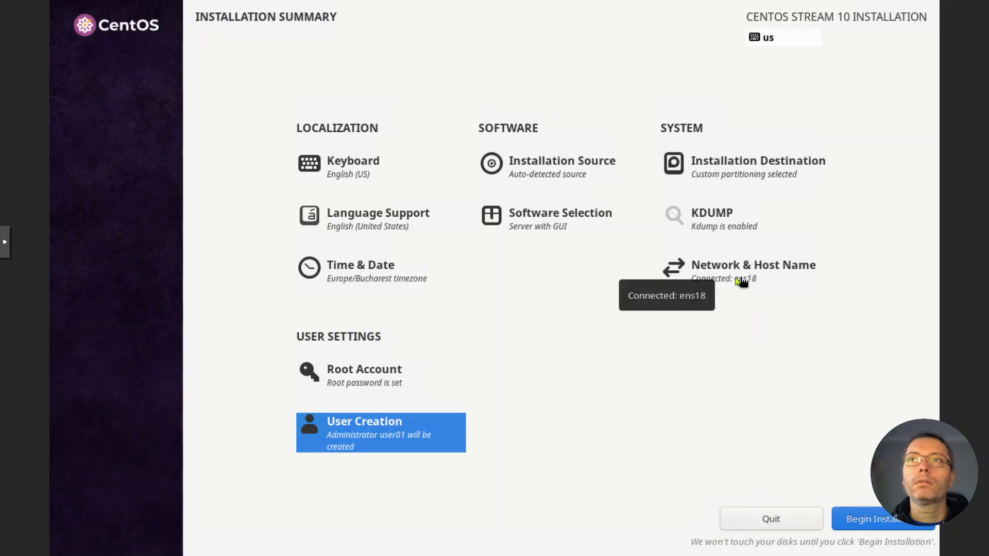
- Open the IPv4 configuration of the ens18 network connection and add the static address 192.168.0.2
click(736, 278)
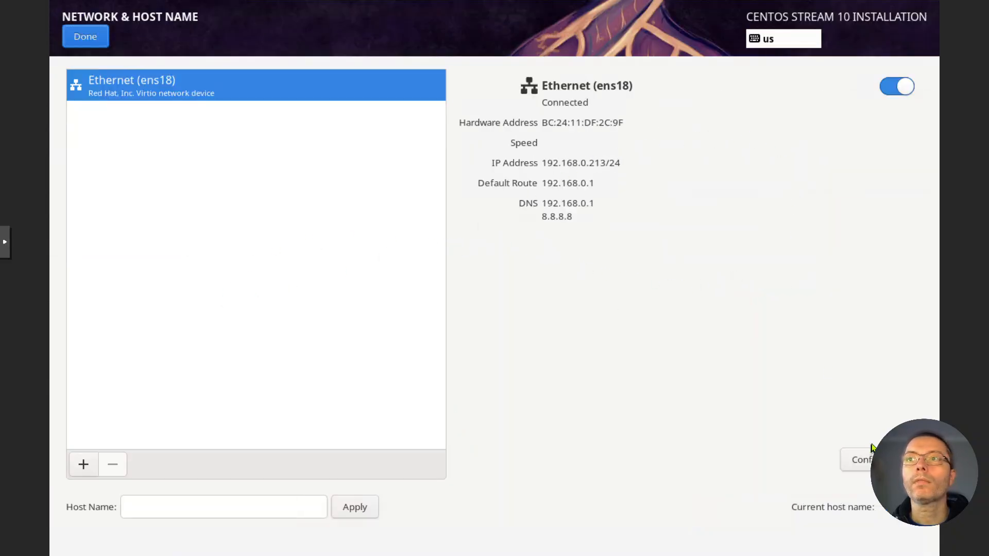
click(866, 459)
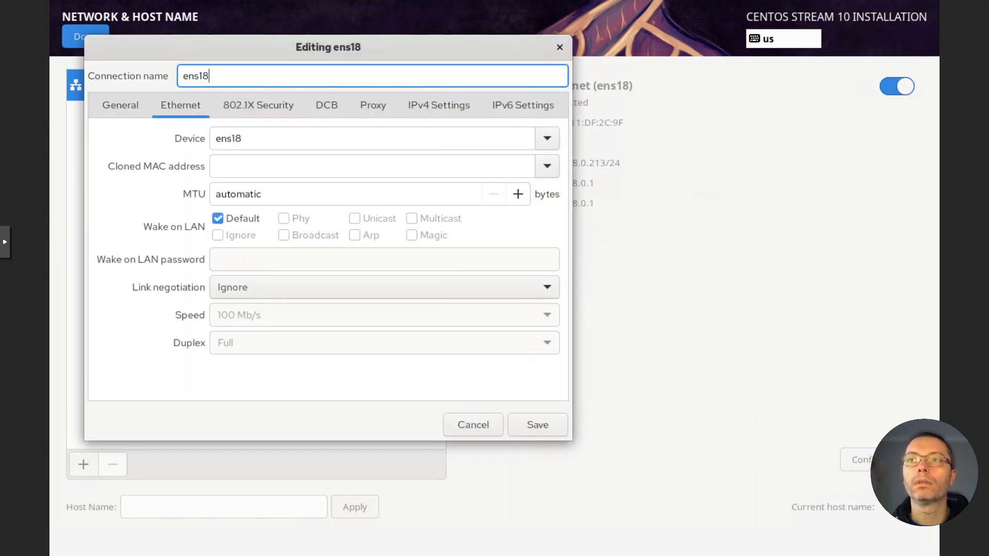
click(418, 110)
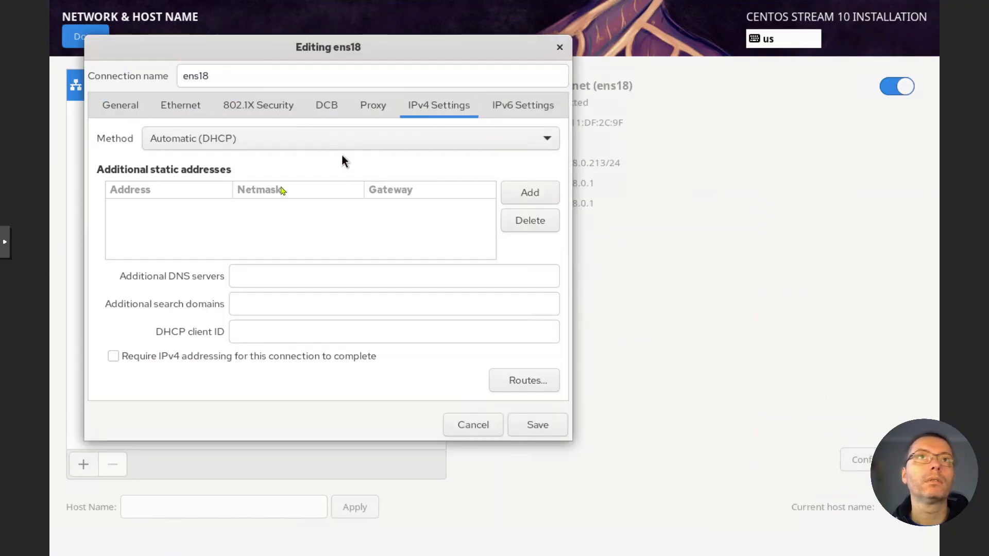
click(529, 192)
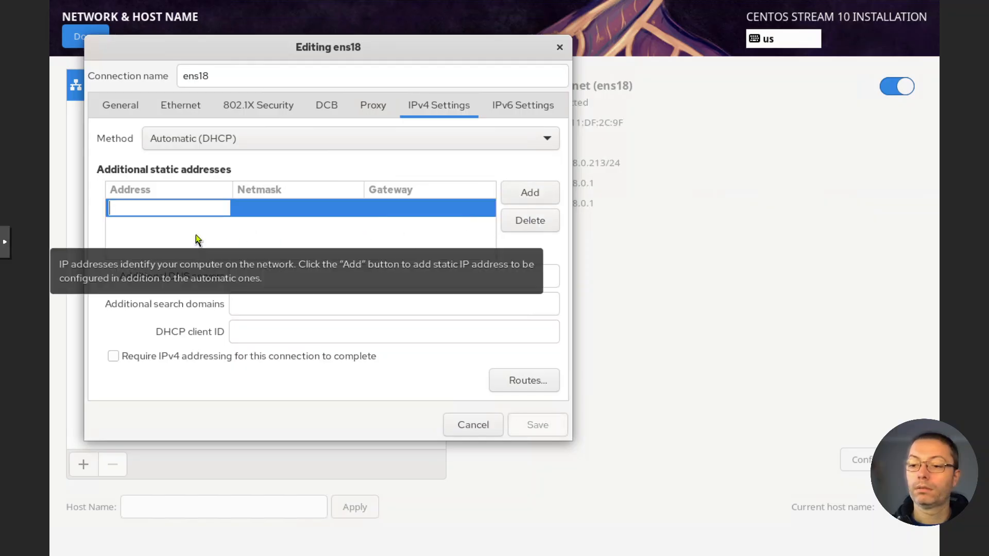
text(192.)
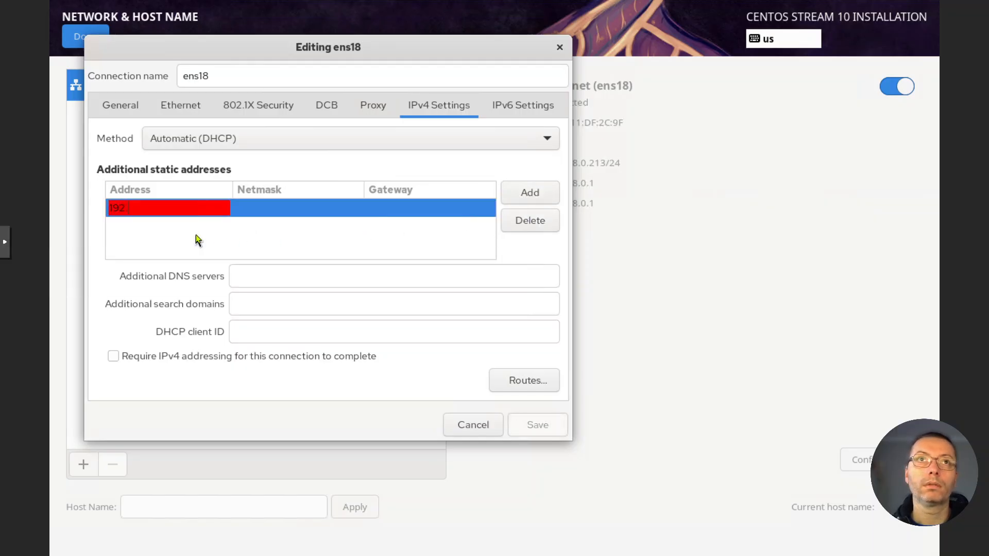
text(168.0.)
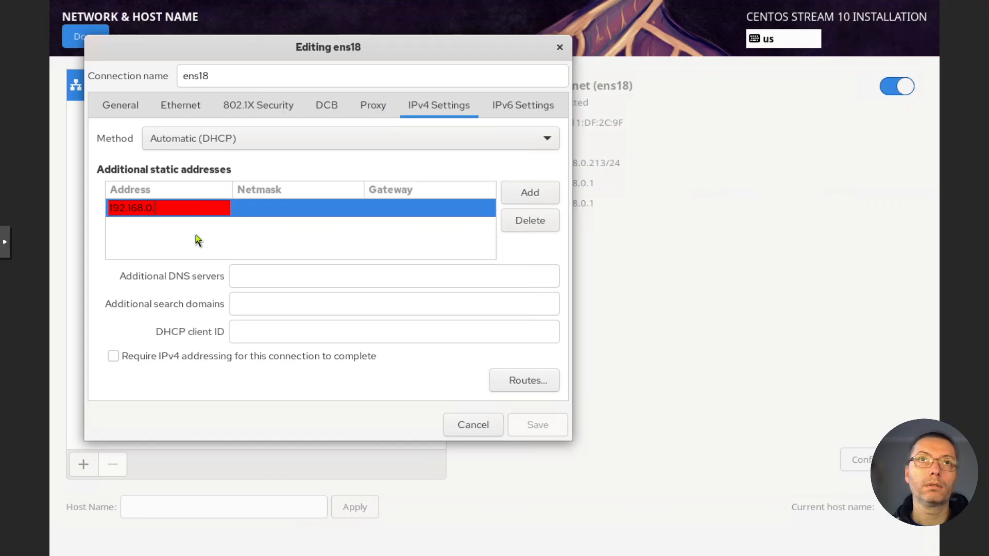
text(1)
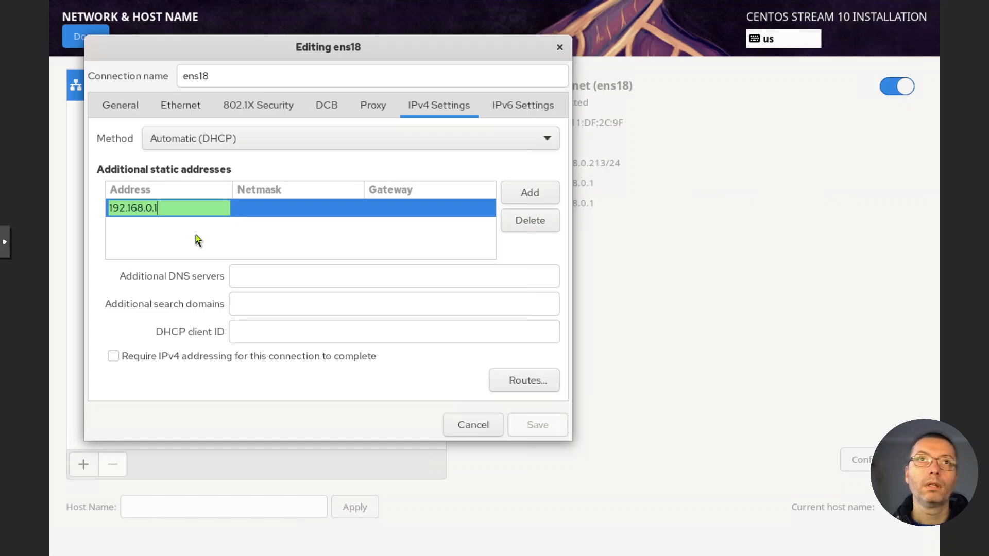
key(BackSpace)
text(2)
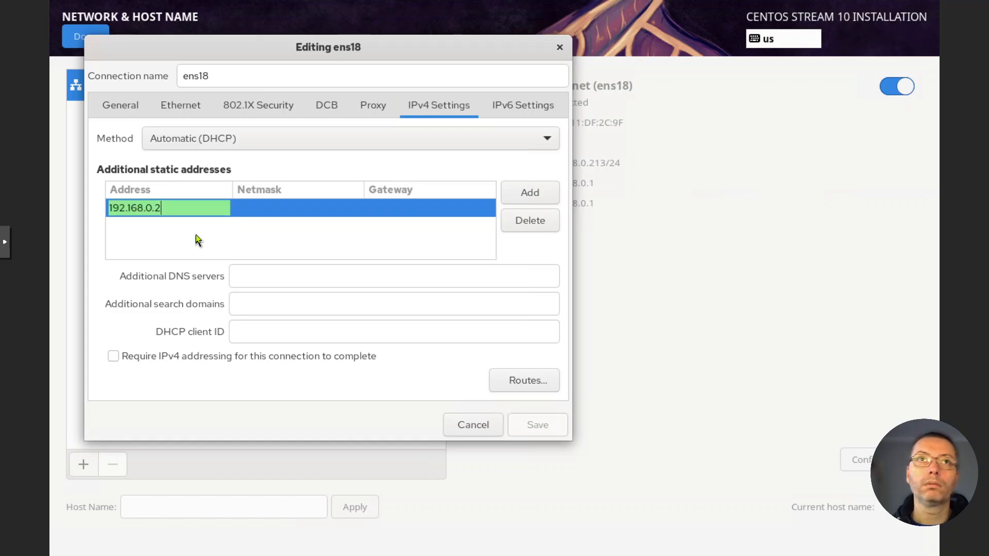
- Set the static address's netmask to 24 and its gateway to 192.168.0.1
click(282, 208)
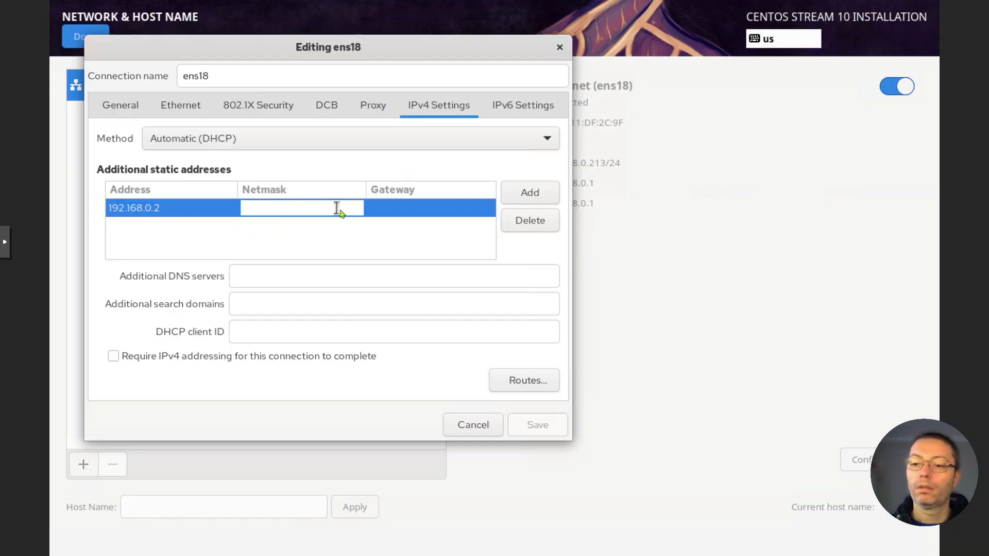
text(24)
click(394, 208)
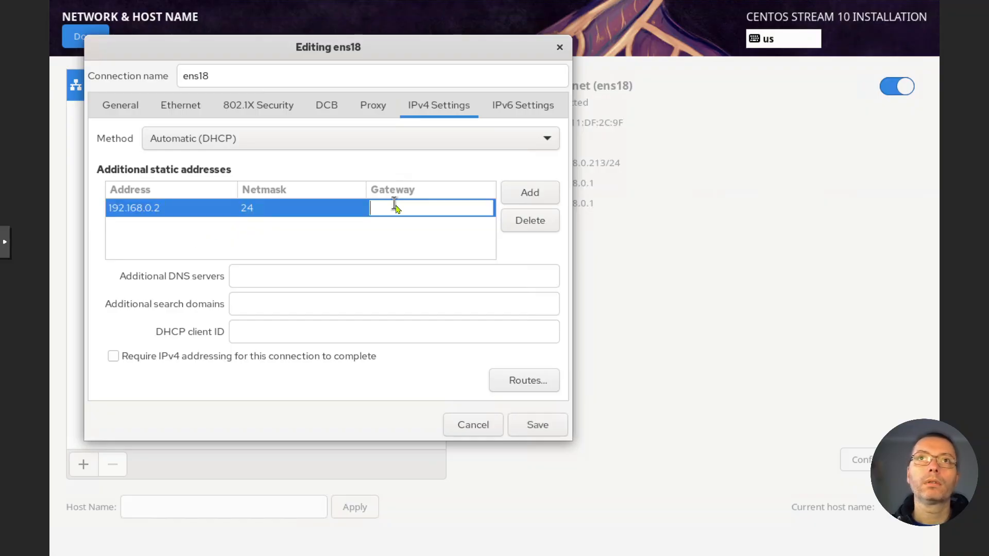
text(1992)
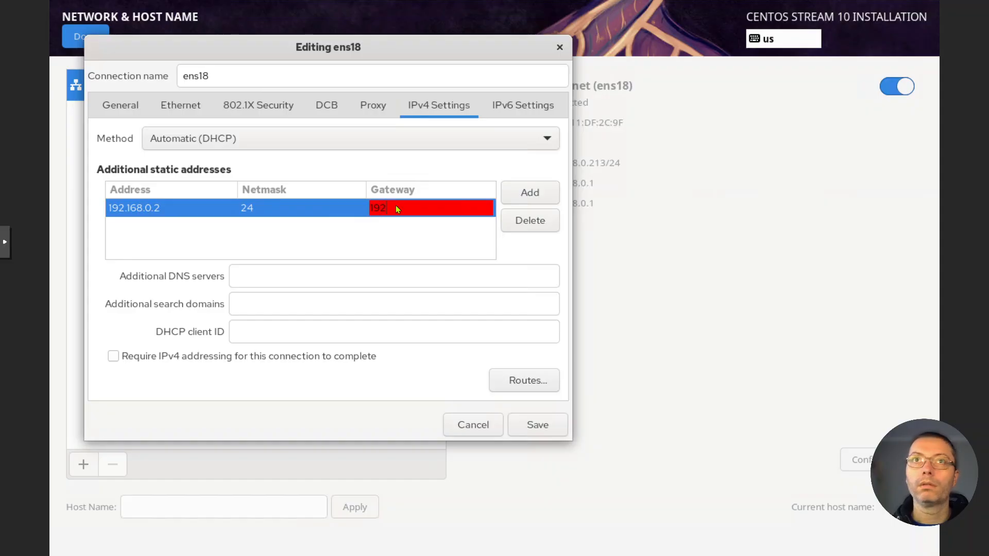
text(168.0.1)
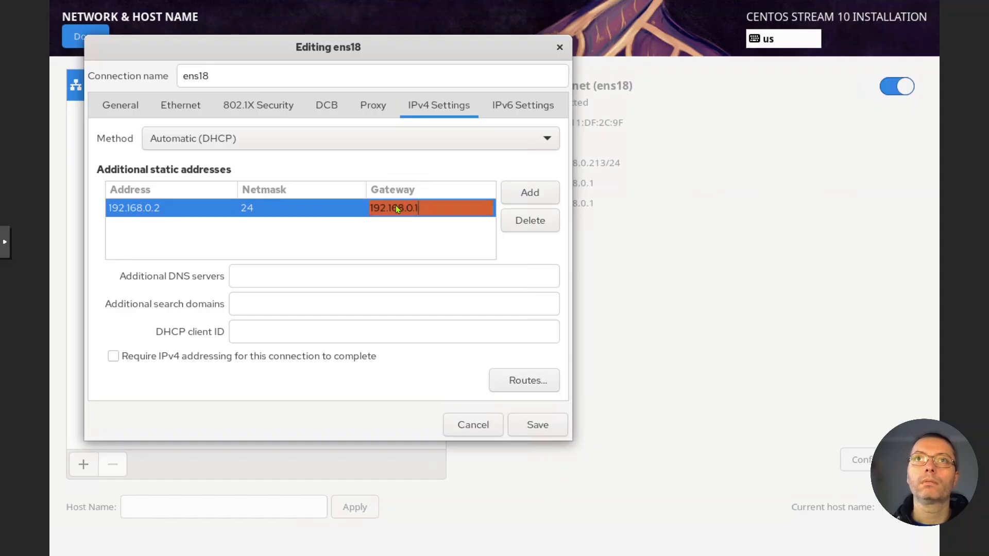
- Set the additional DNS servers to 192.168.0.100,192.168.0.1 and the additional search domain to testlab.com
click(300, 273)
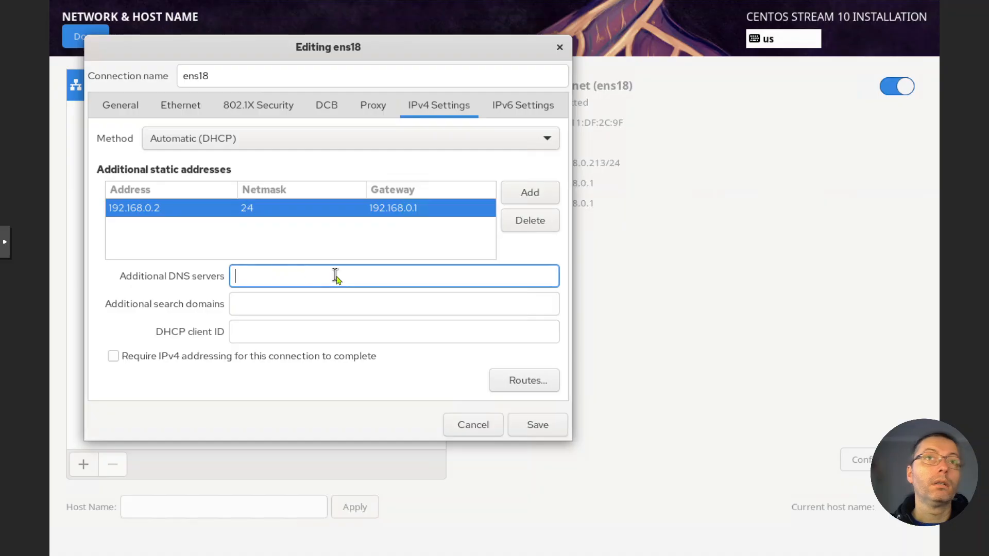
text(192)
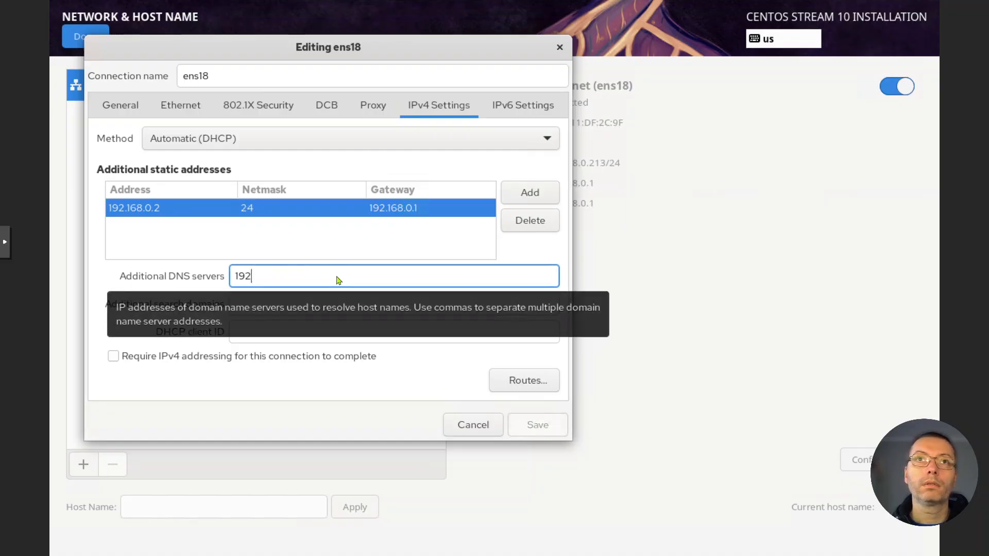
text(.168.0.100,192.168.0.1)
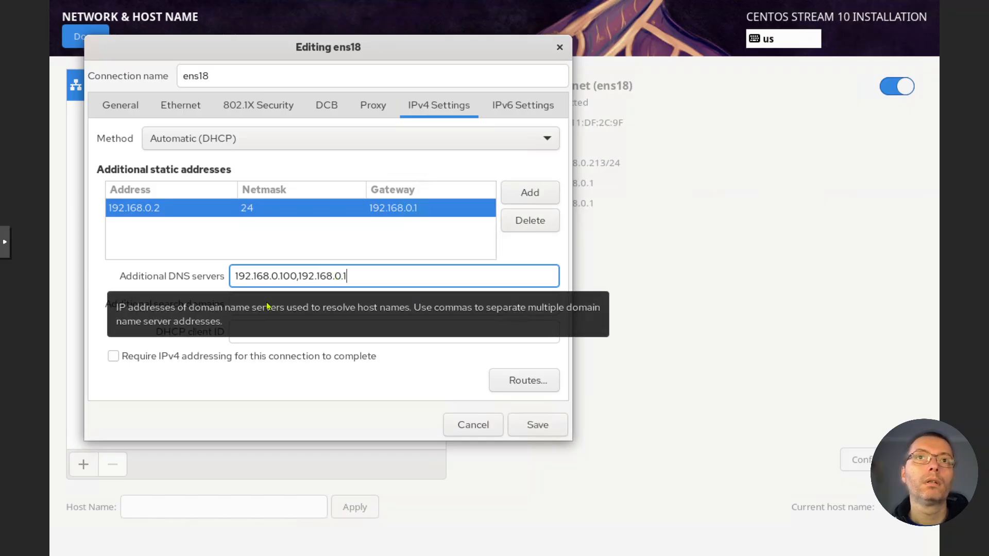
click(302, 304)
text(te)
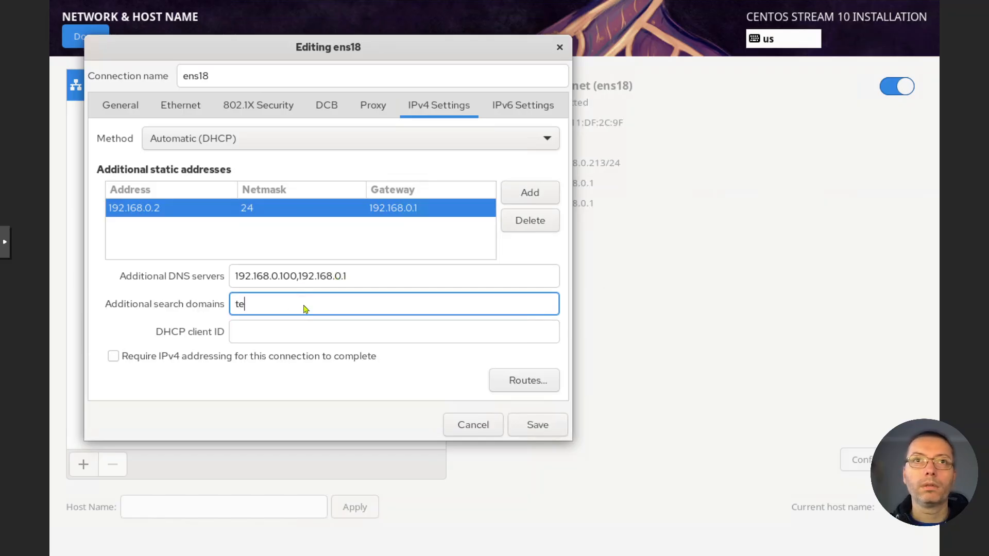
text(stlab.com)
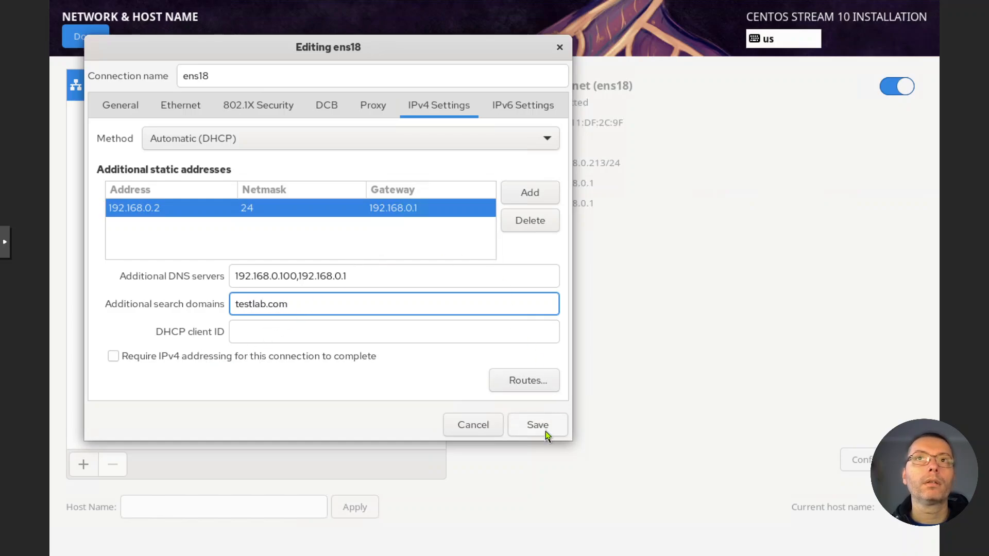
- Set the IPv6 method of the ens18 connection to Disabled, recheck its IPv4 settings and save the connection
click(518, 104)
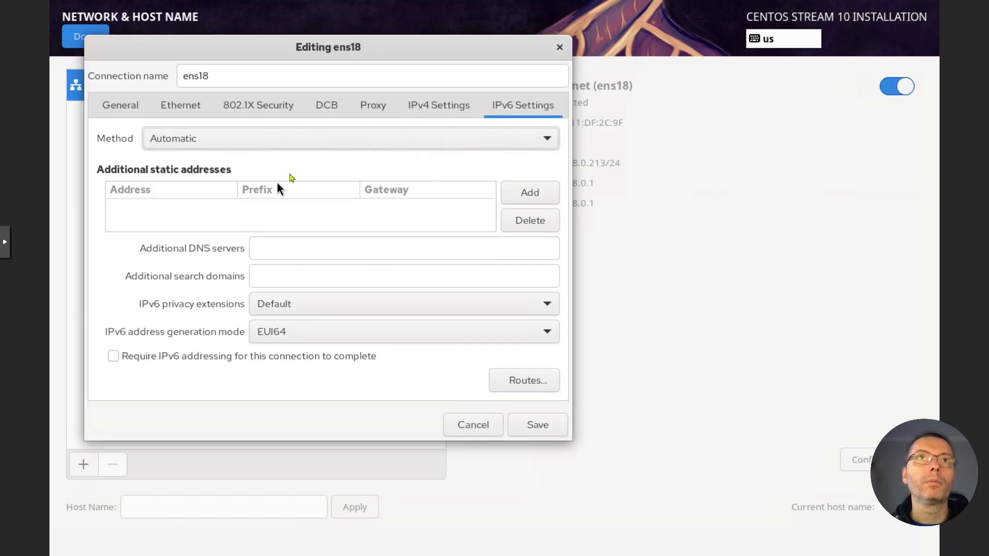
click(269, 141)
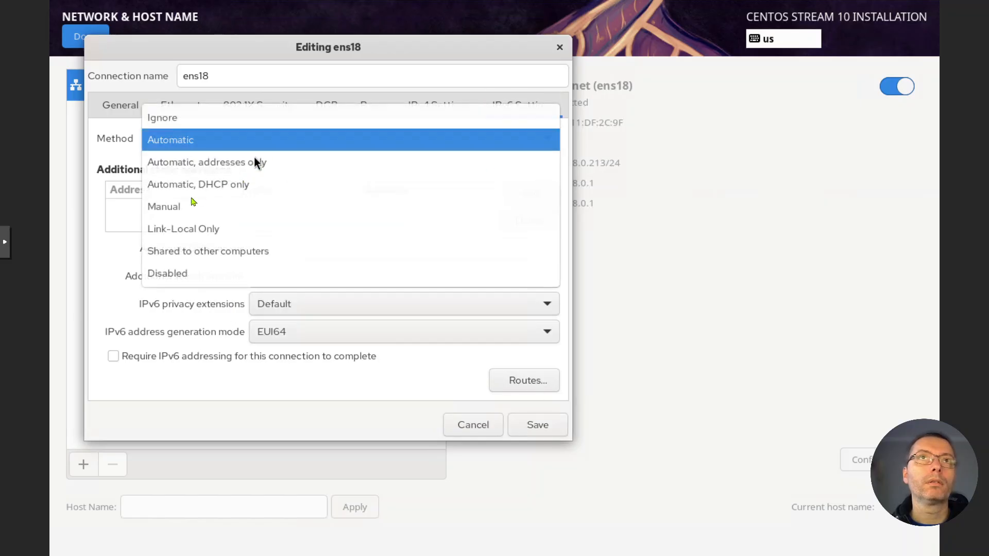
click(193, 273)
click(453, 109)
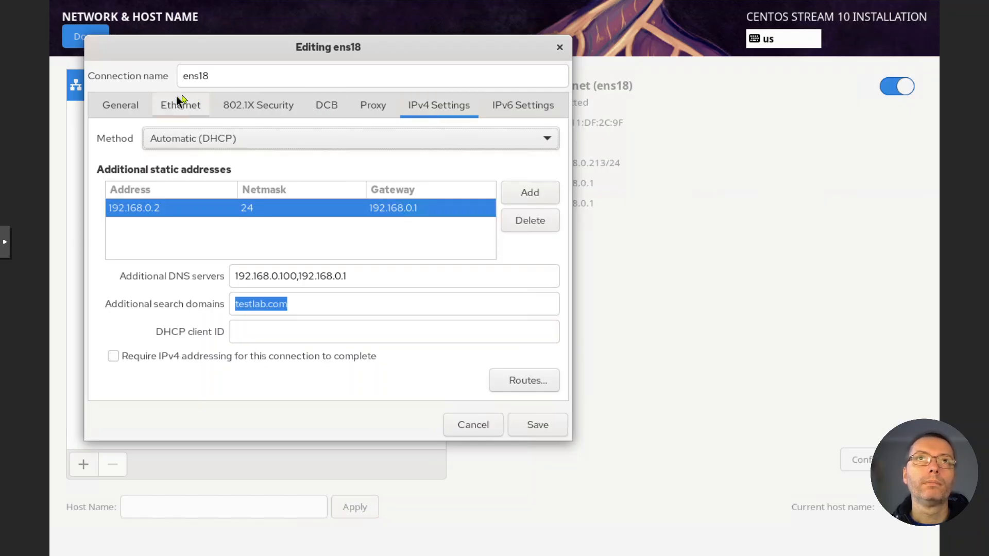
click(542, 432)
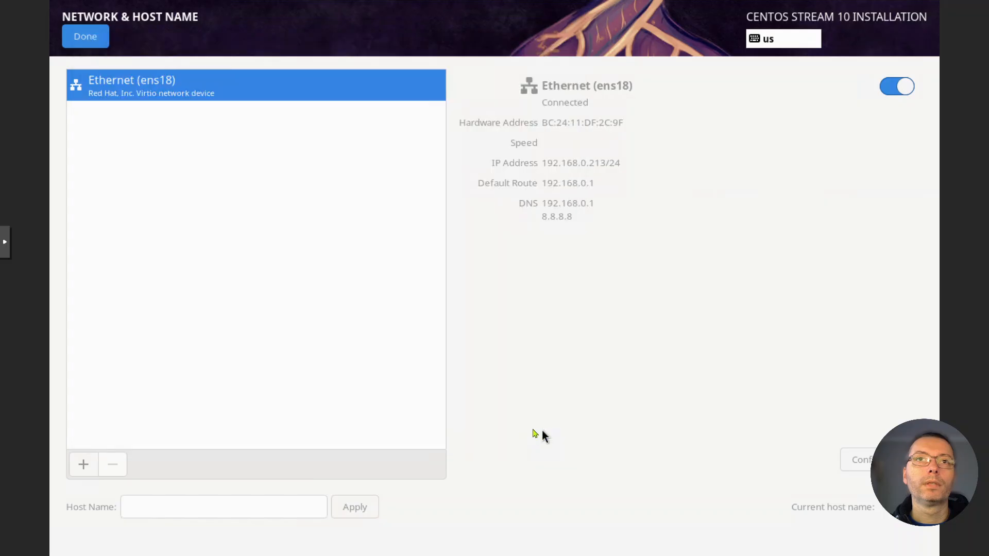
- Apply the host name backupsvr and return to the installation summary
click(147, 507)
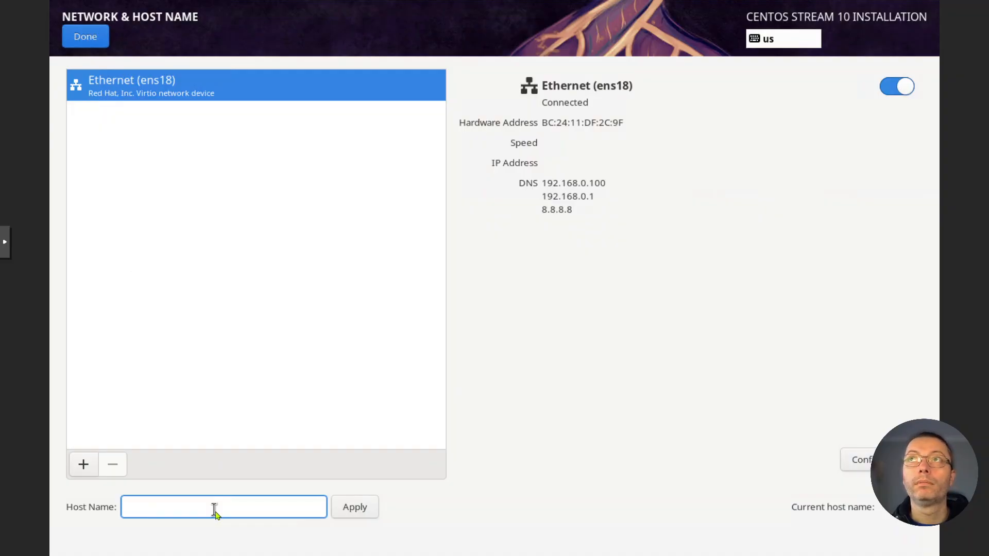
text(ba)
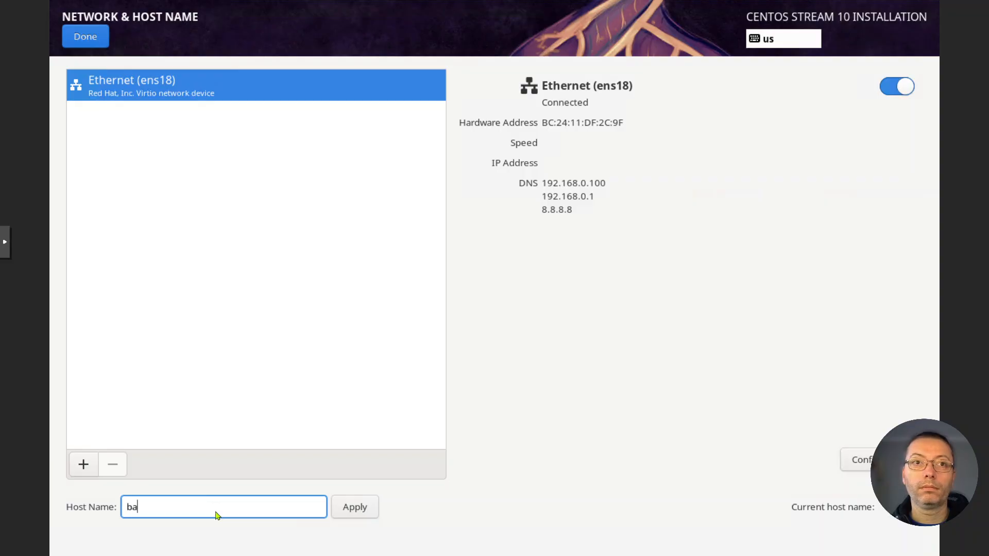
text(ckup)
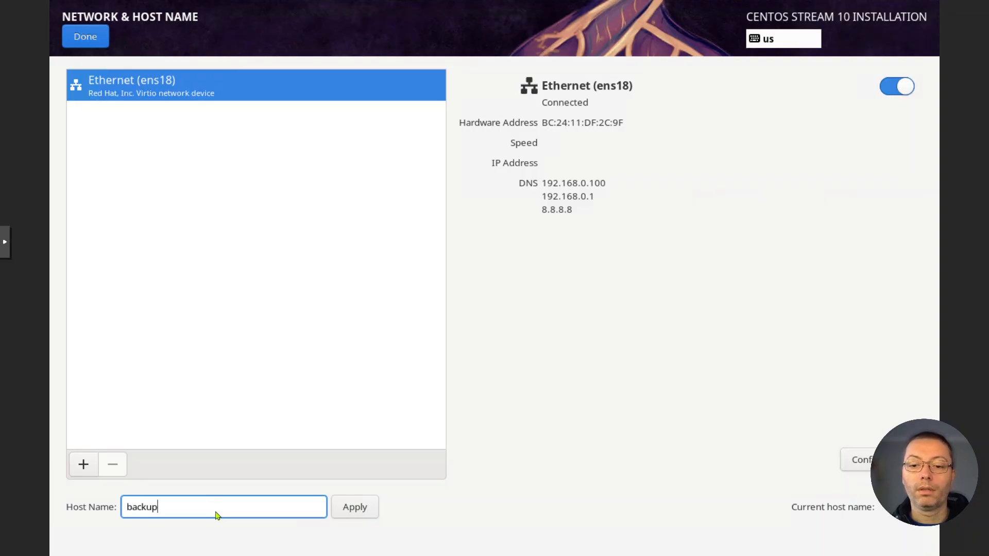
text(svr)
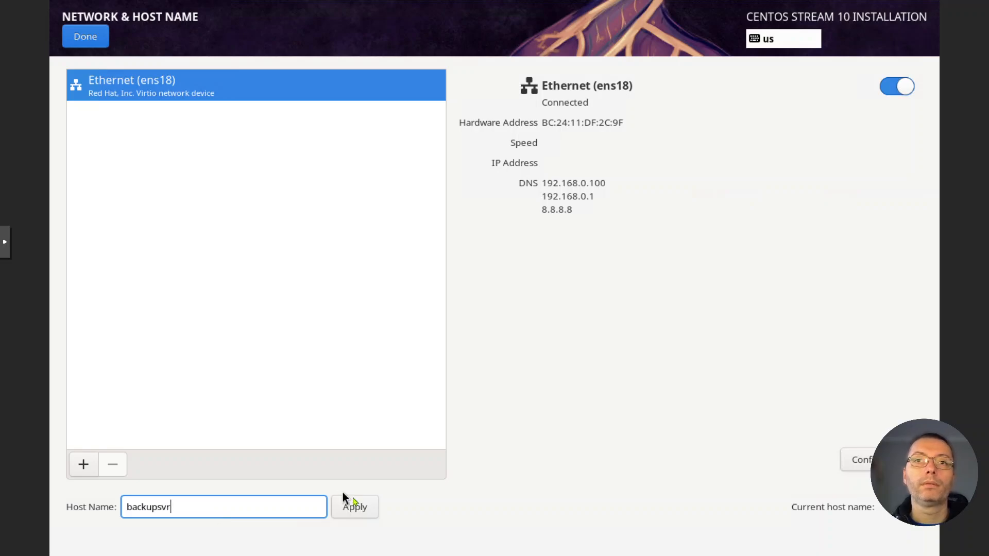
click(356, 505)
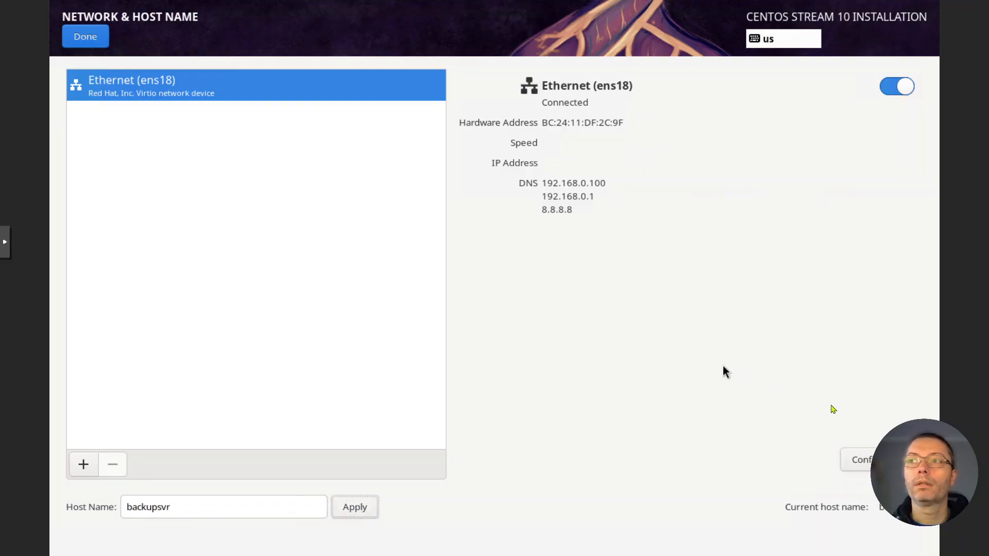
click(85, 36)
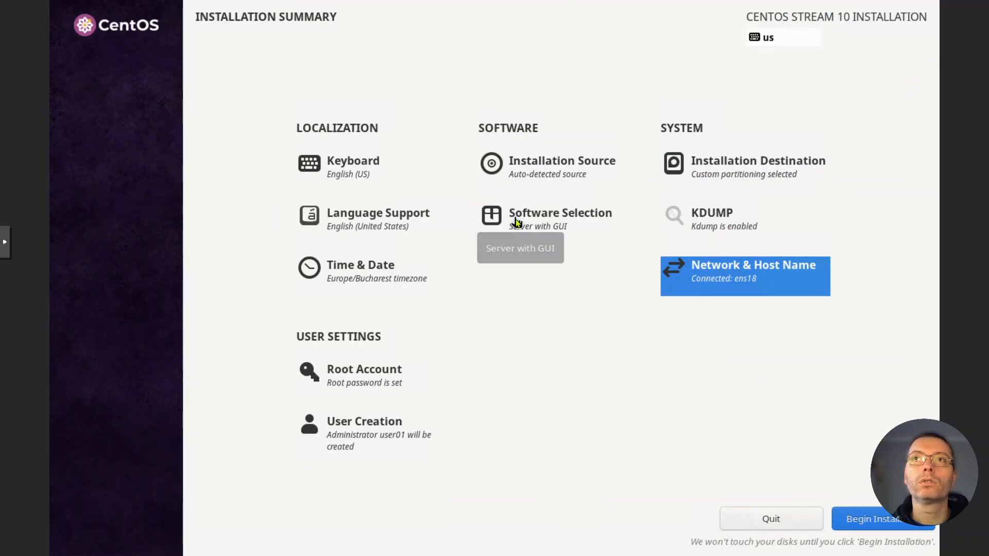
- Add Guest Agents to the software selection for the Server with GUI environment and return to the installation summary
click(561, 229)
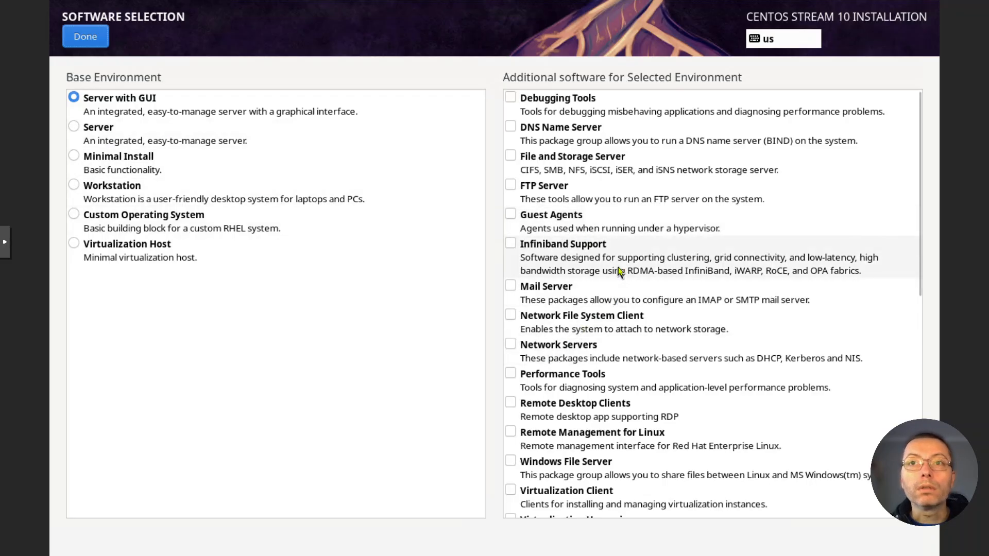
scroll(623, 276, down, 3)
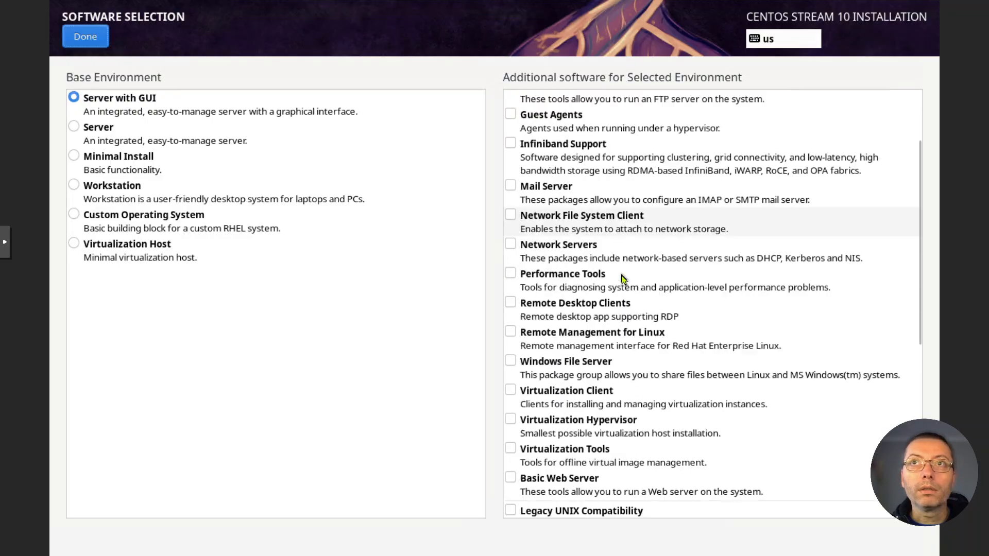
scroll(619, 294, up, 2)
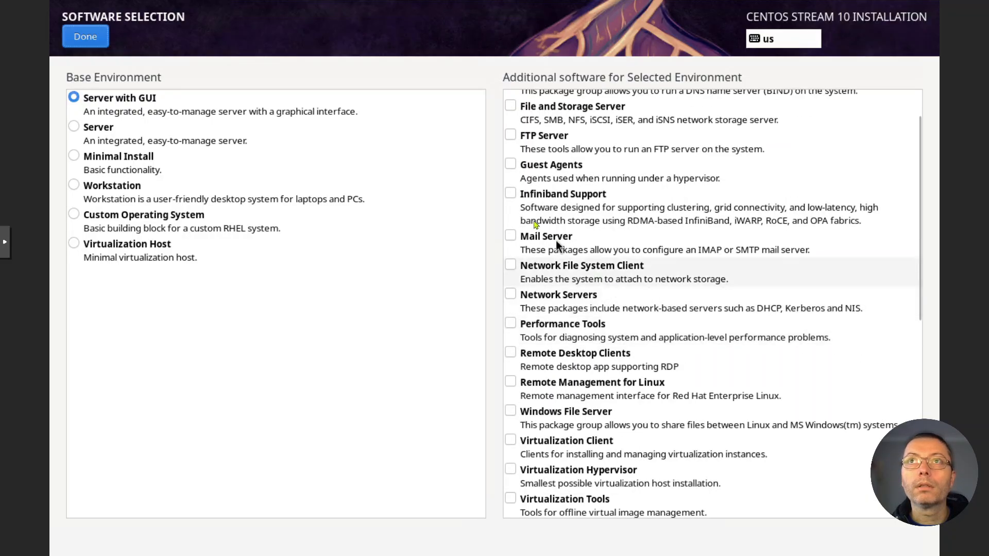
click(512, 167)
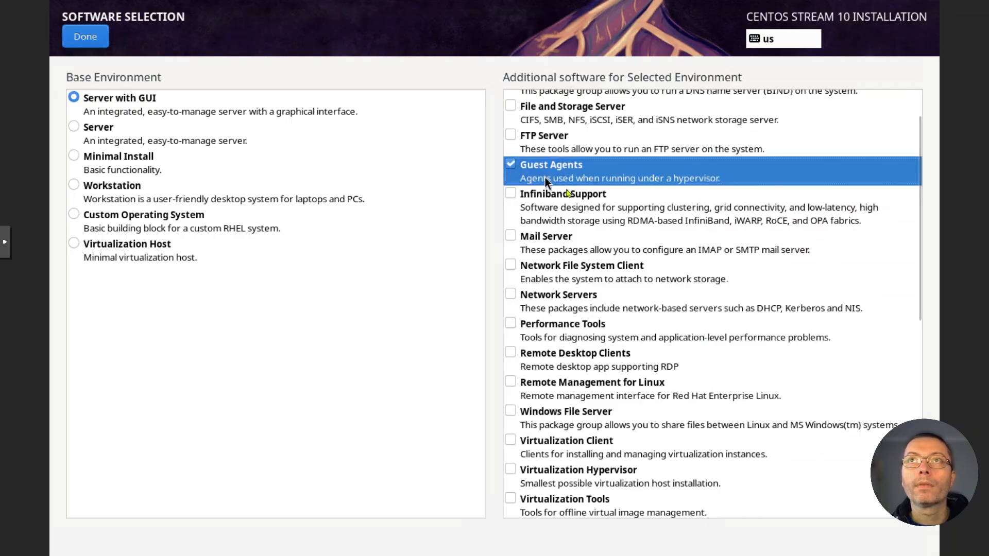
click(85, 35)
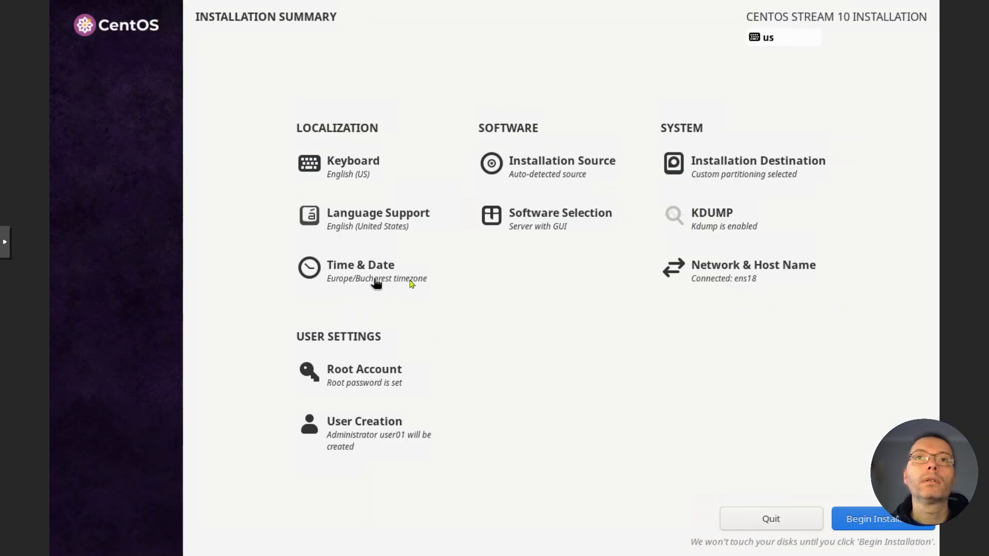
- Begin the CentOS Stream 10 installation and reboot the system once it completes
click(853, 519)
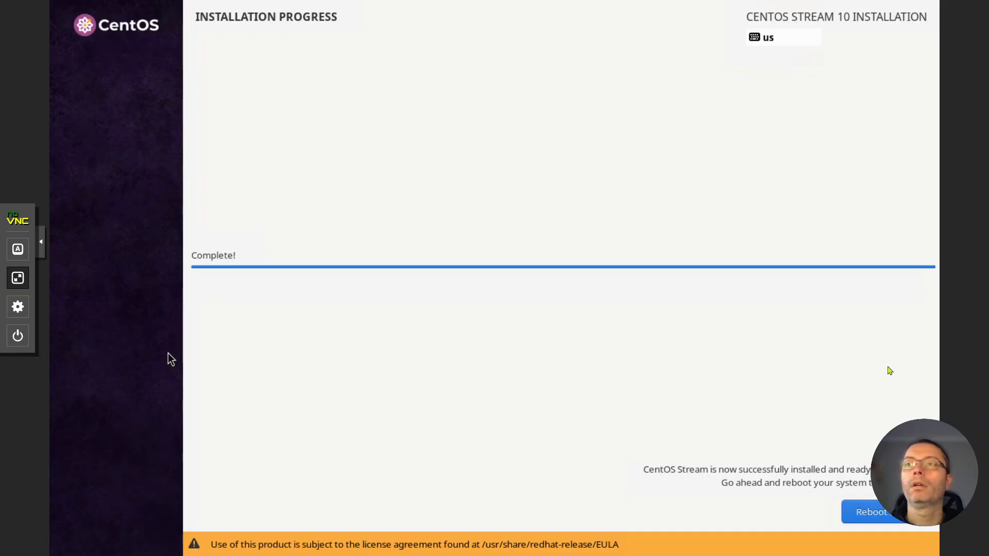
click(890, 514)
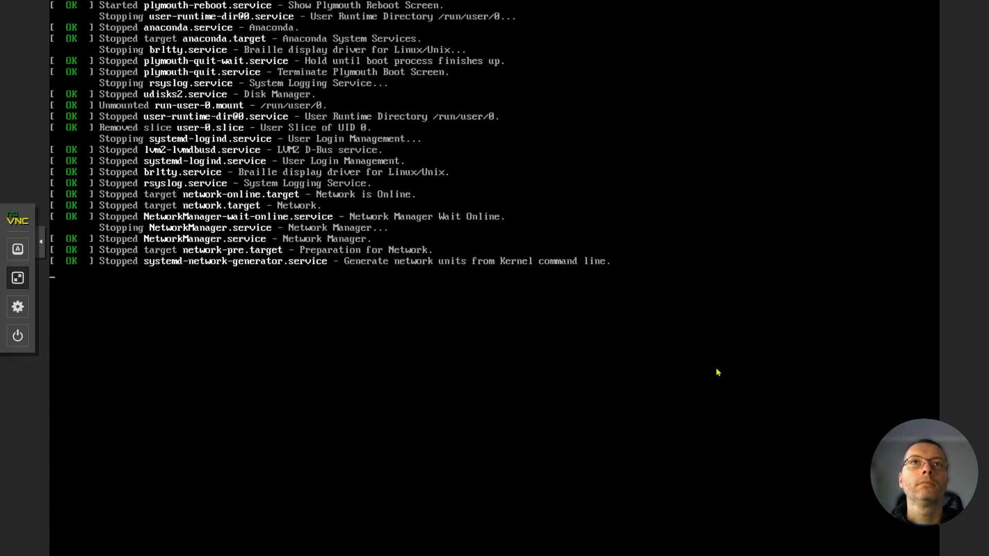
- Leave the full-screen console and set the CD/DVD drive (ide2) of backupsvr01 to use no media, finishing on the VM's summary
click(17, 278)
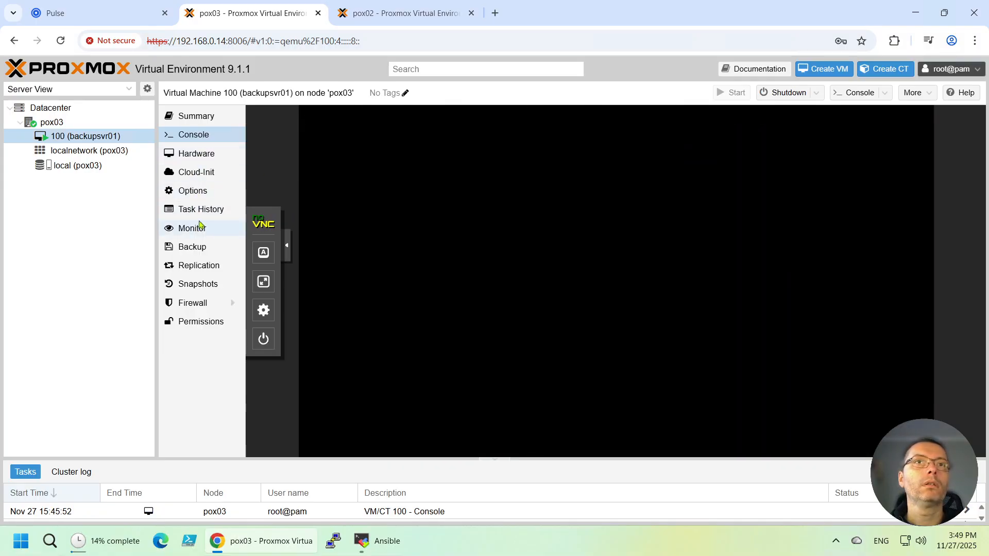
click(195, 201)
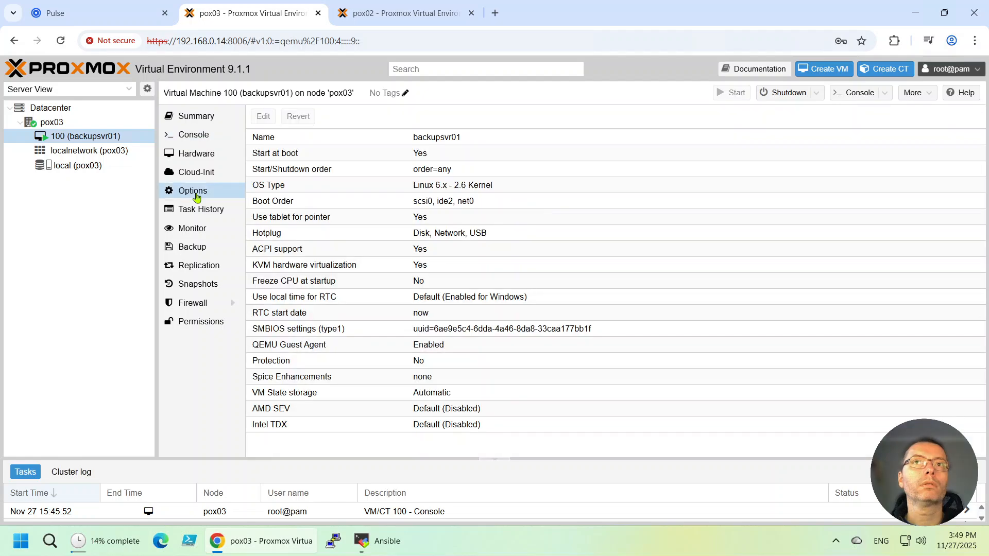
click(199, 154)
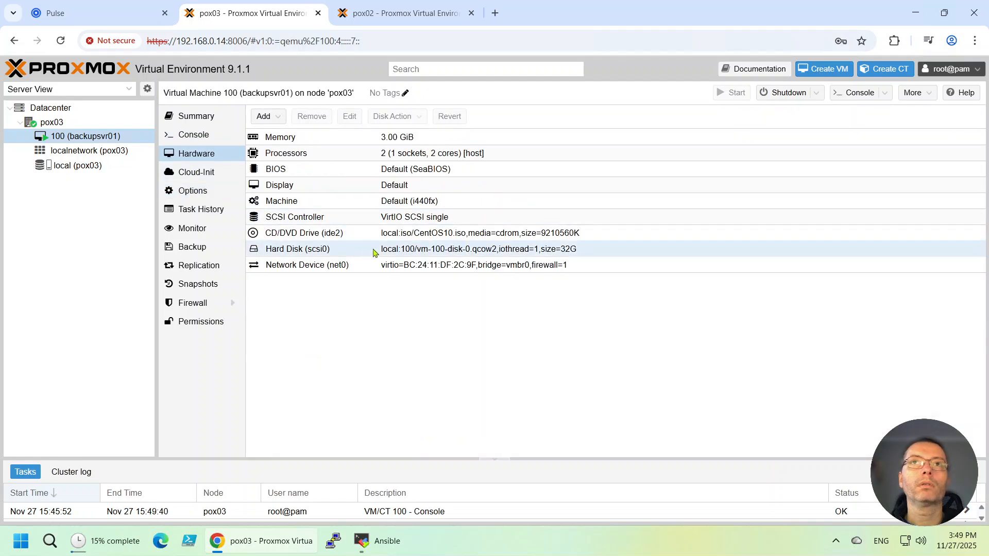
click(343, 235)
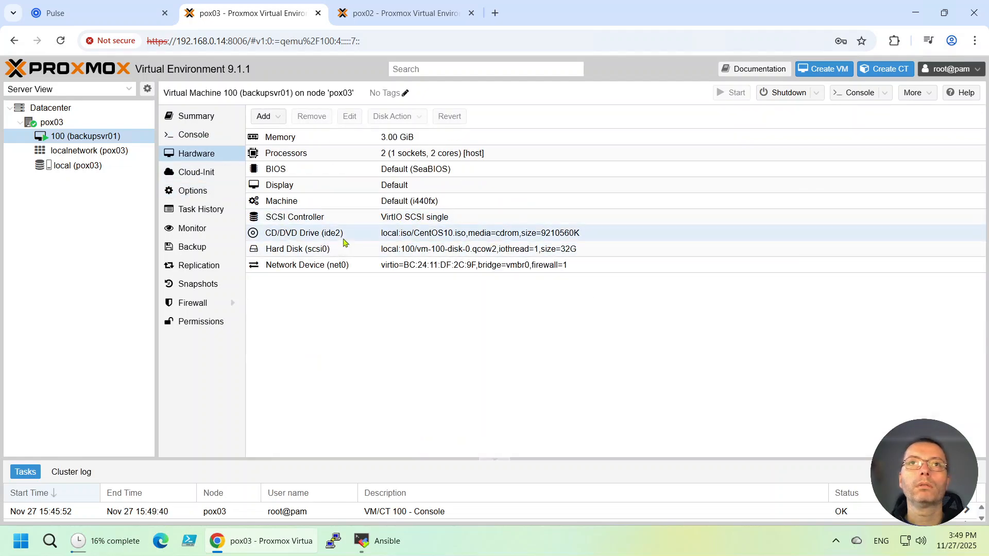
click(348, 118)
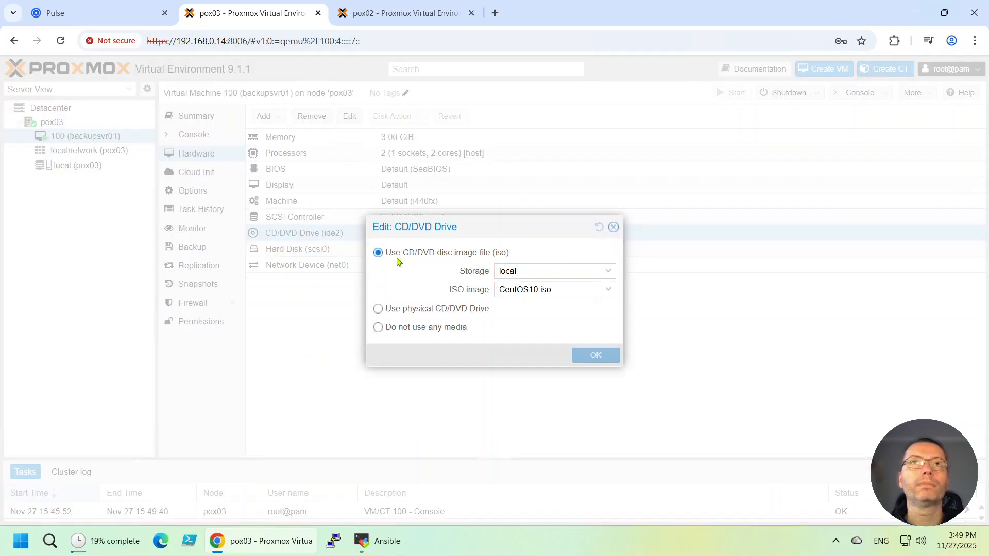
click(426, 328)
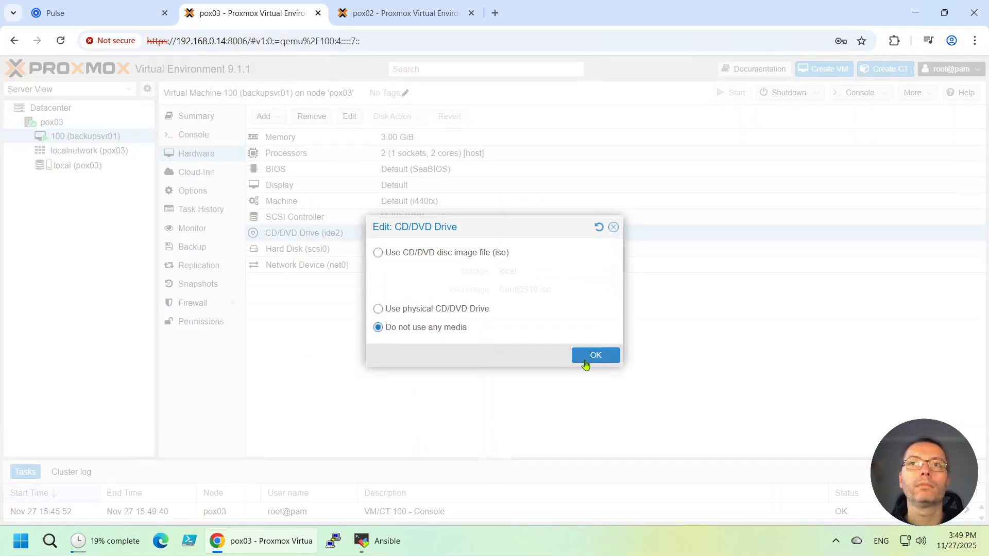
click(587, 359)
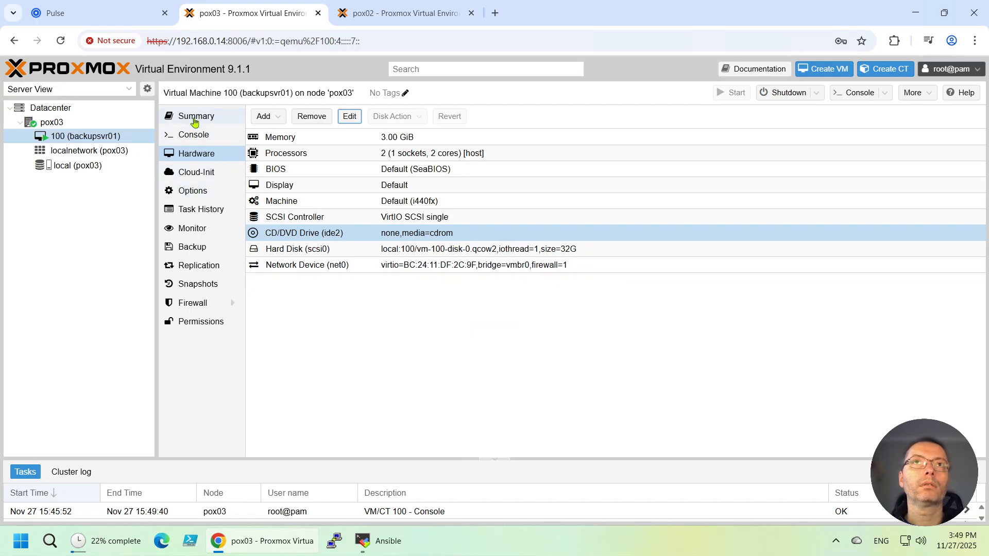
click(195, 117)
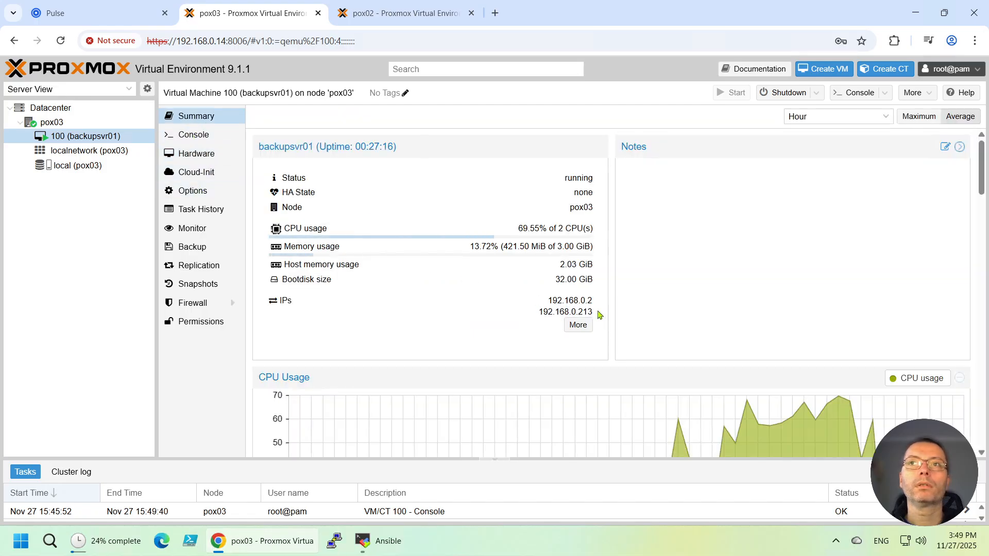